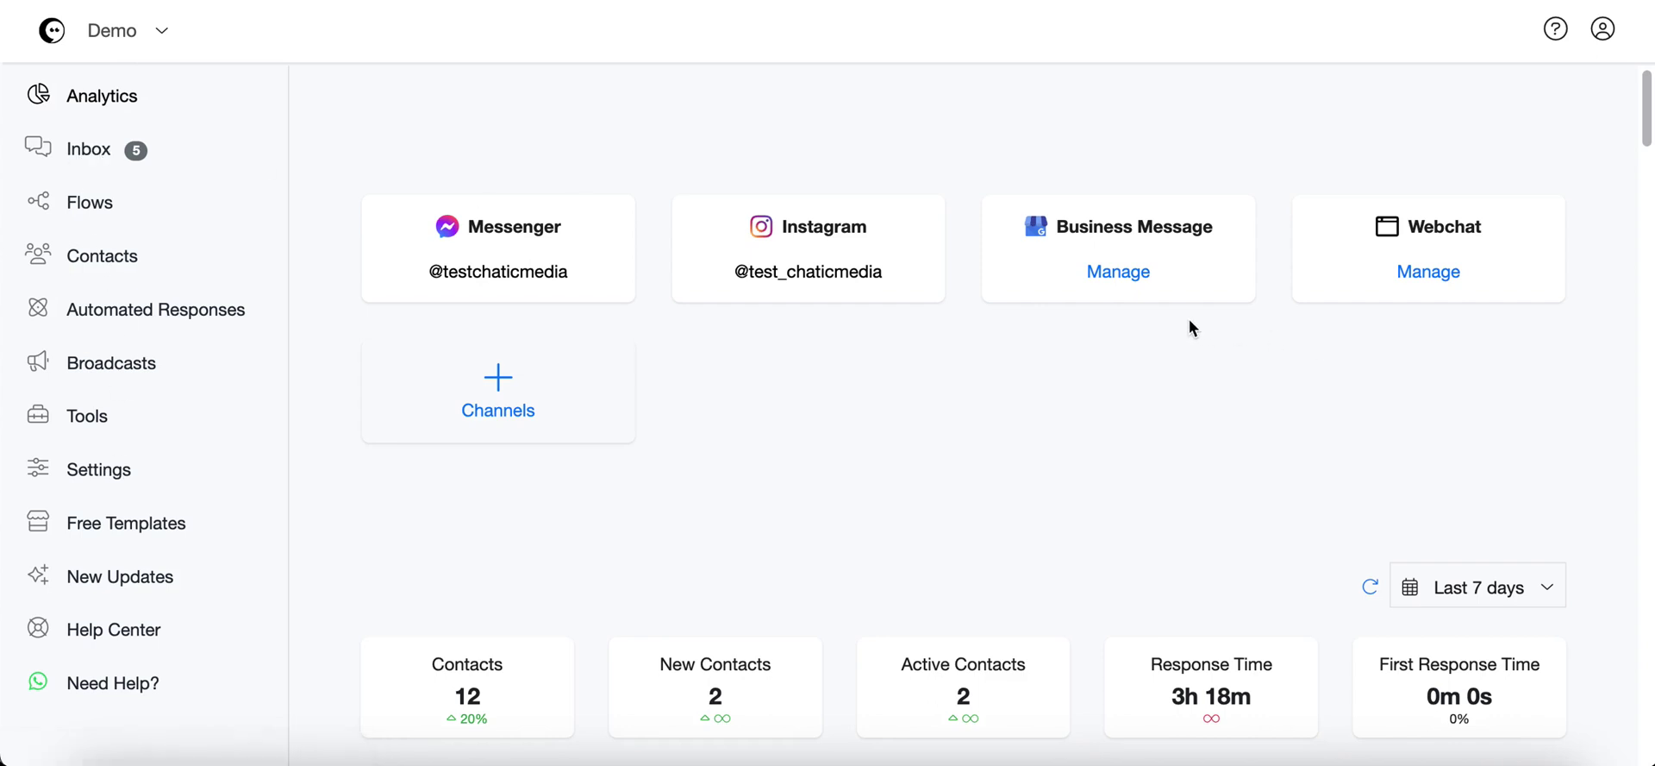
# Step: Open the management page for Admins in the account settings
pyautogui.click(91, 476)
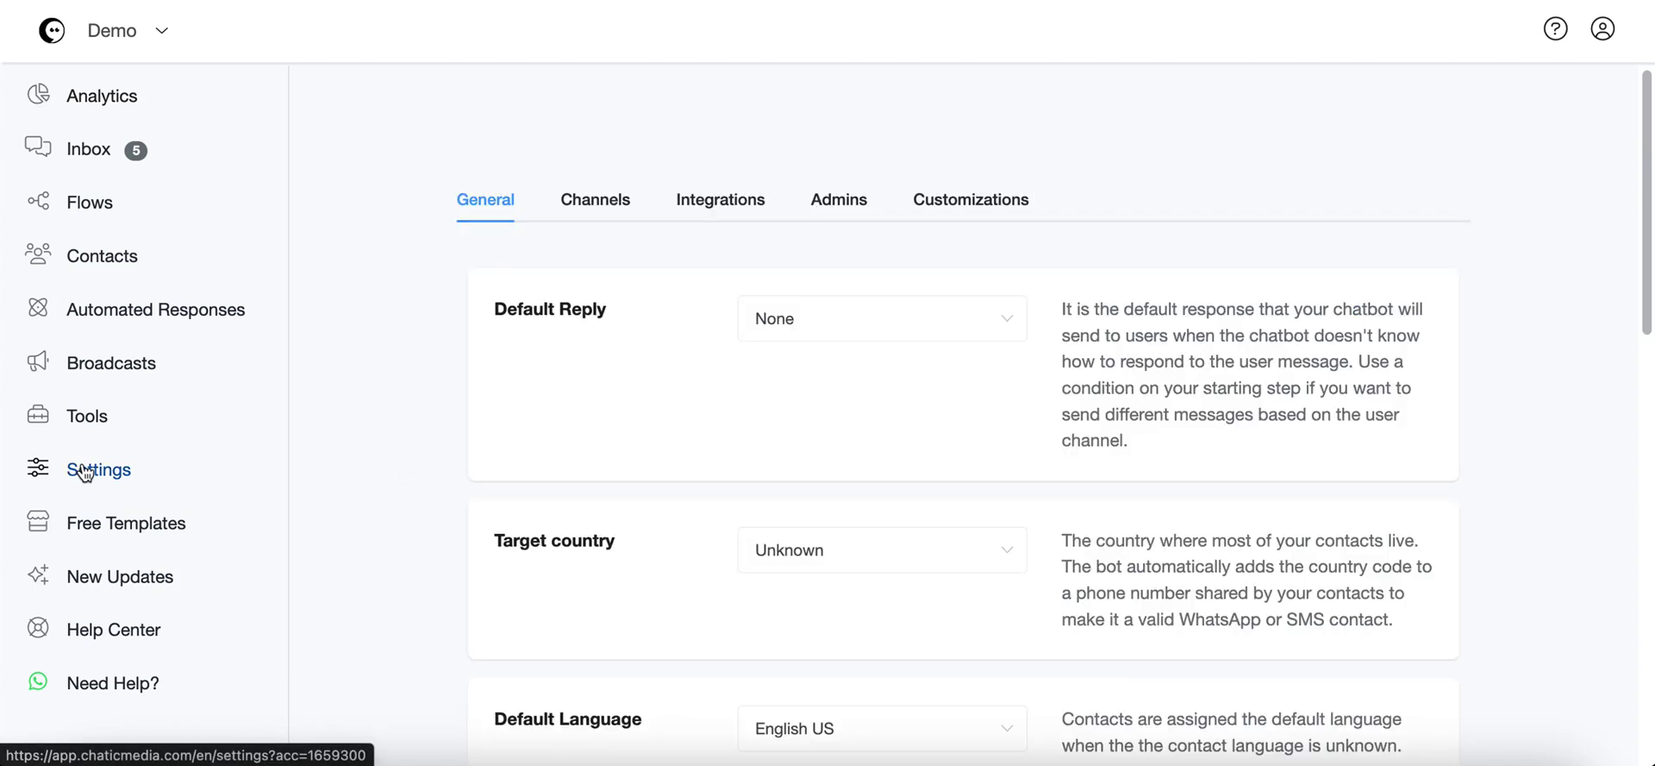
pyautogui.click(823, 207)
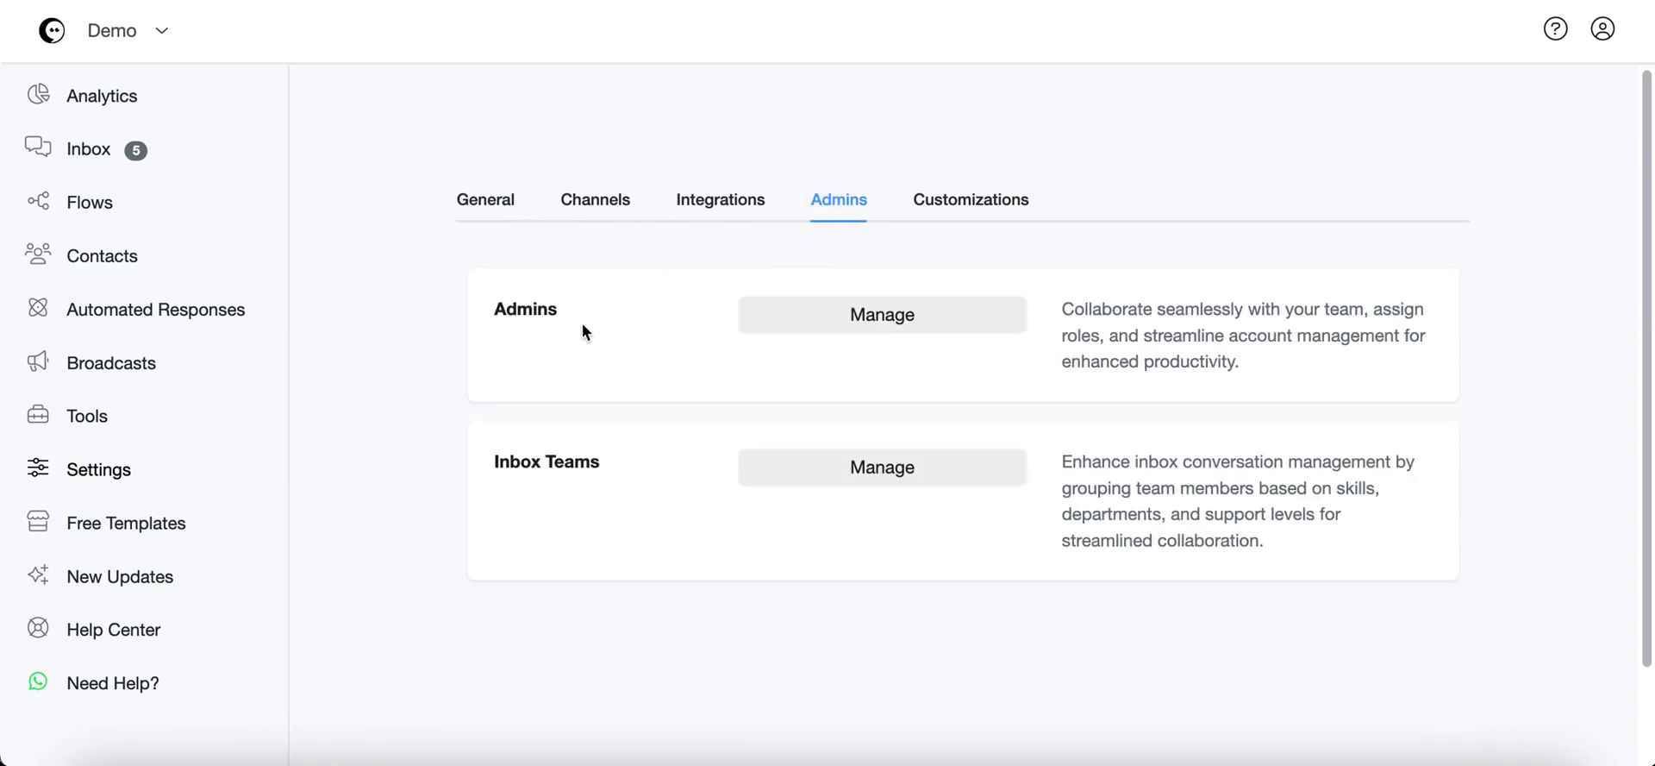
pyautogui.moveTo(604, 460); pyautogui.dragTo(489, 458)
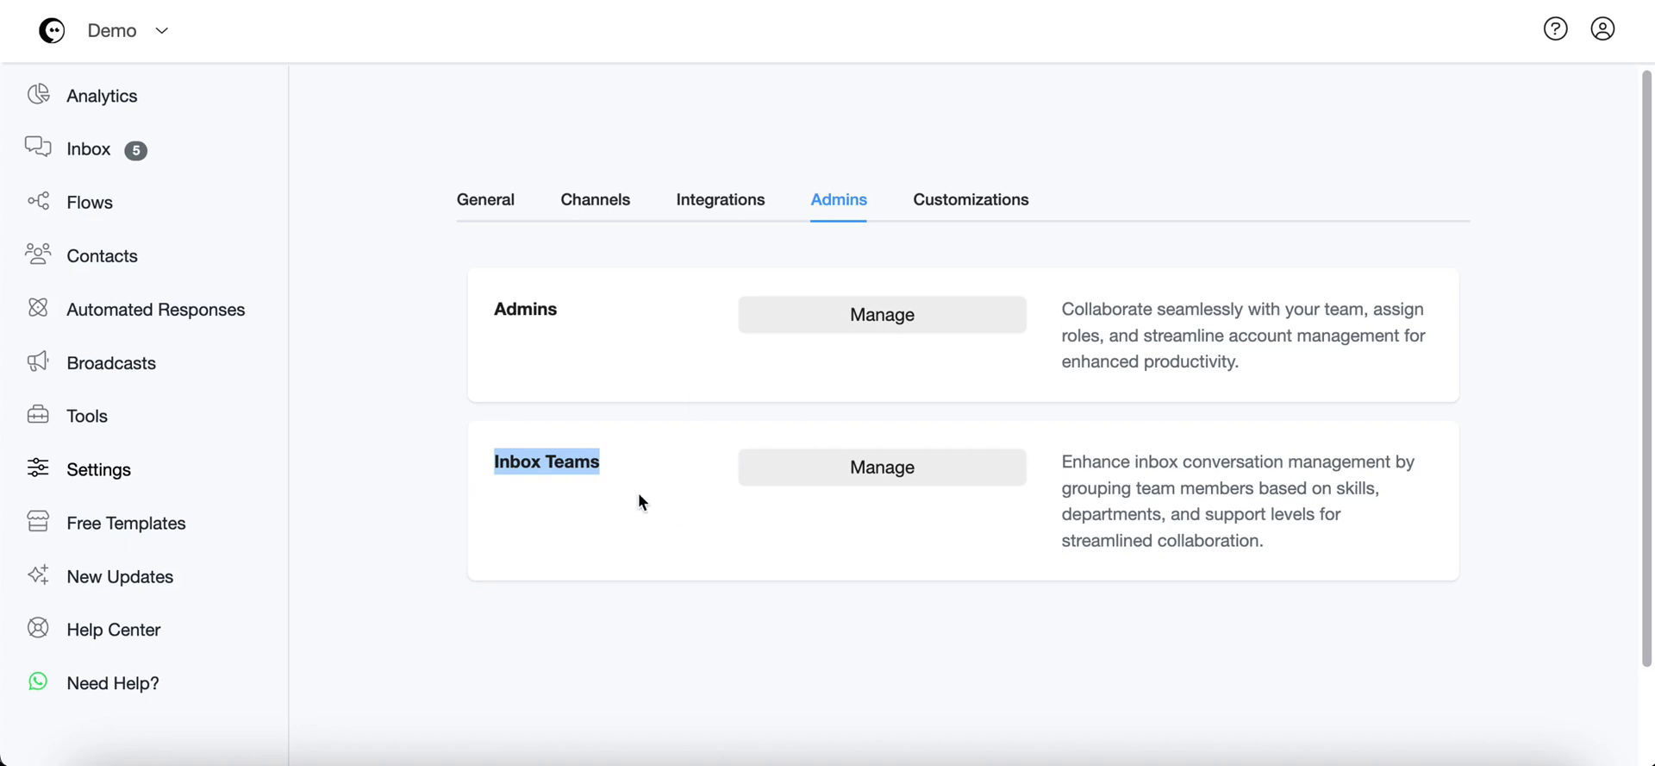
pyautogui.click(873, 322)
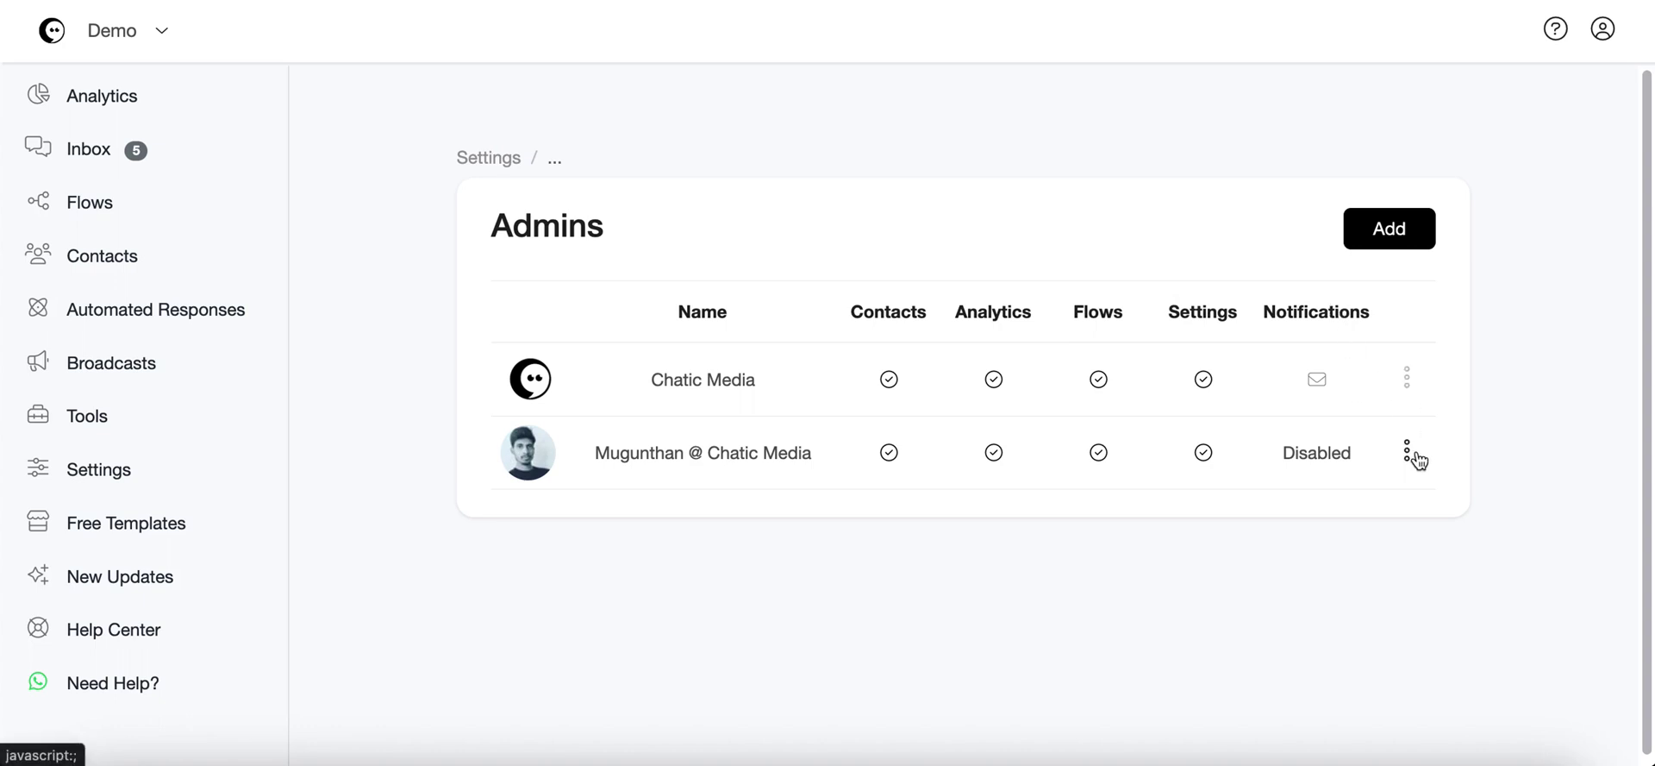
# Step: Examine the signed-in admin's notification email, permissions, notification types and notification channels, and leave without saving
pyautogui.click(1605, 33)
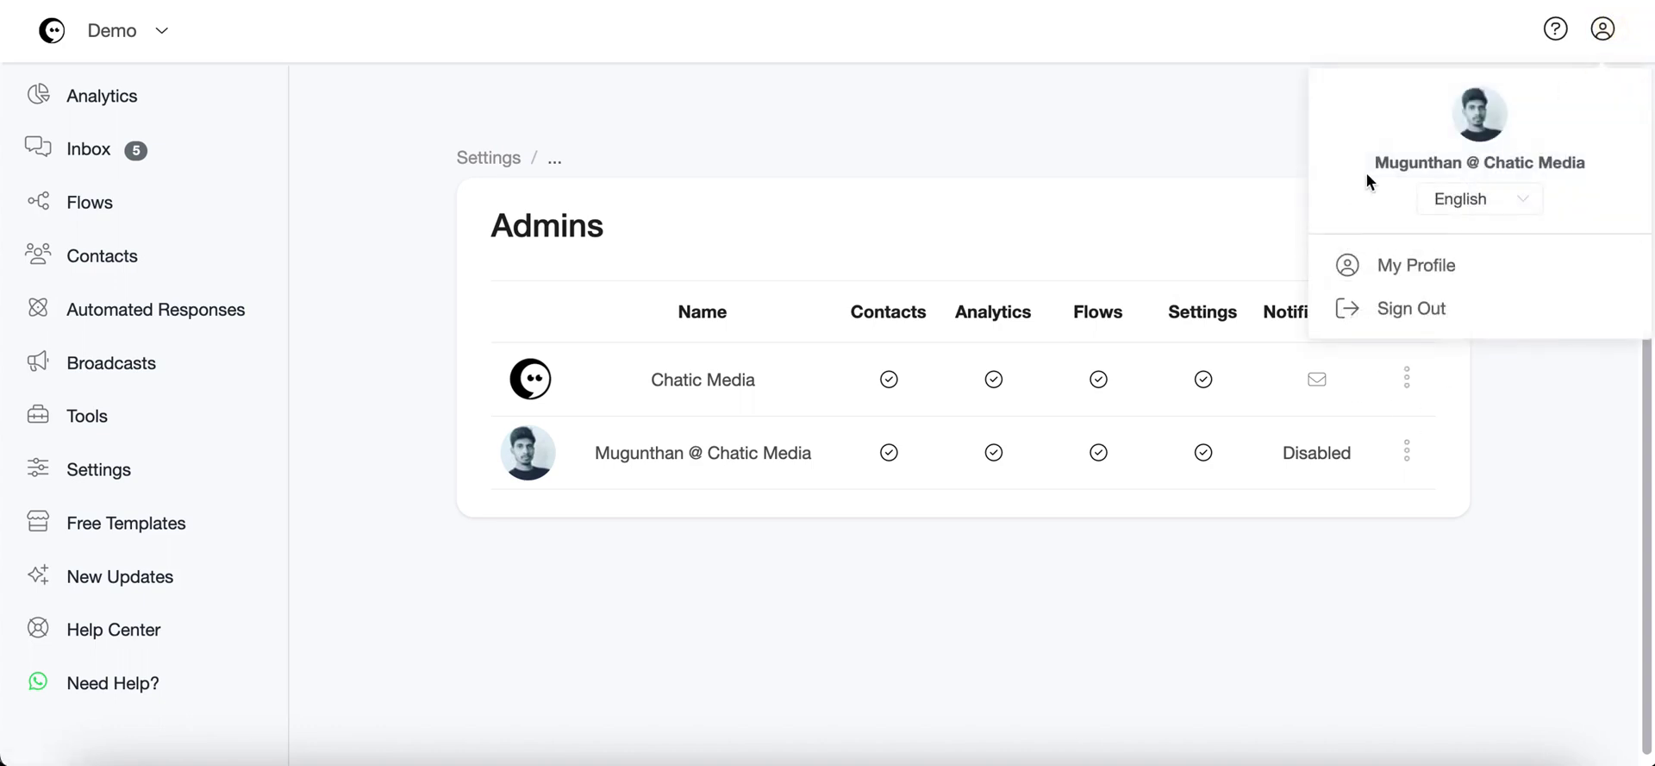
pyautogui.click(1487, 524)
pyautogui.click(1407, 451)
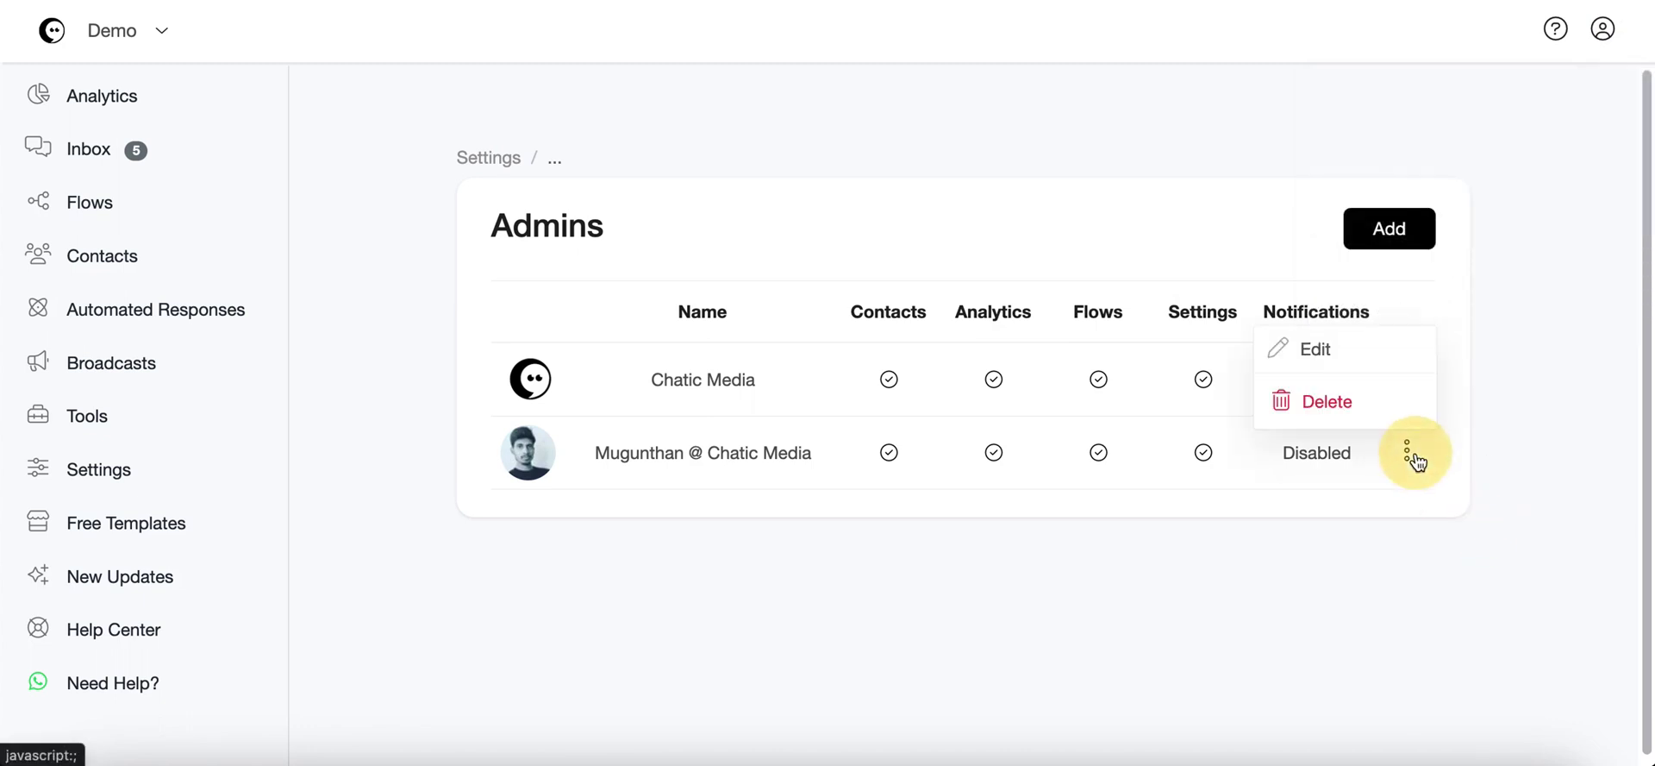
pyautogui.click(1316, 350)
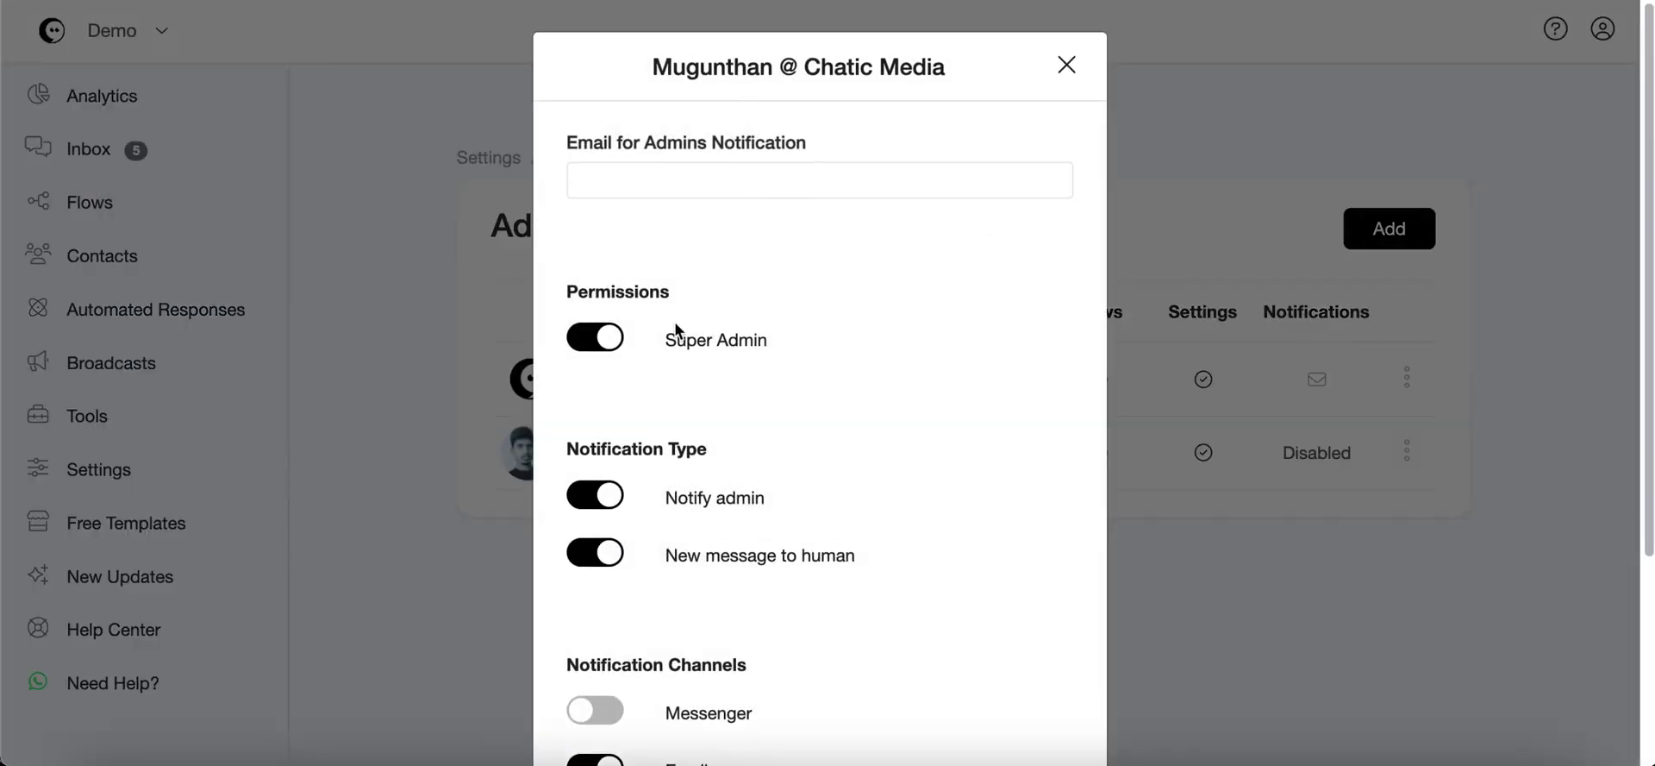
pyautogui.scroll(-1, 676, 336)
pyautogui.click(647, 104)
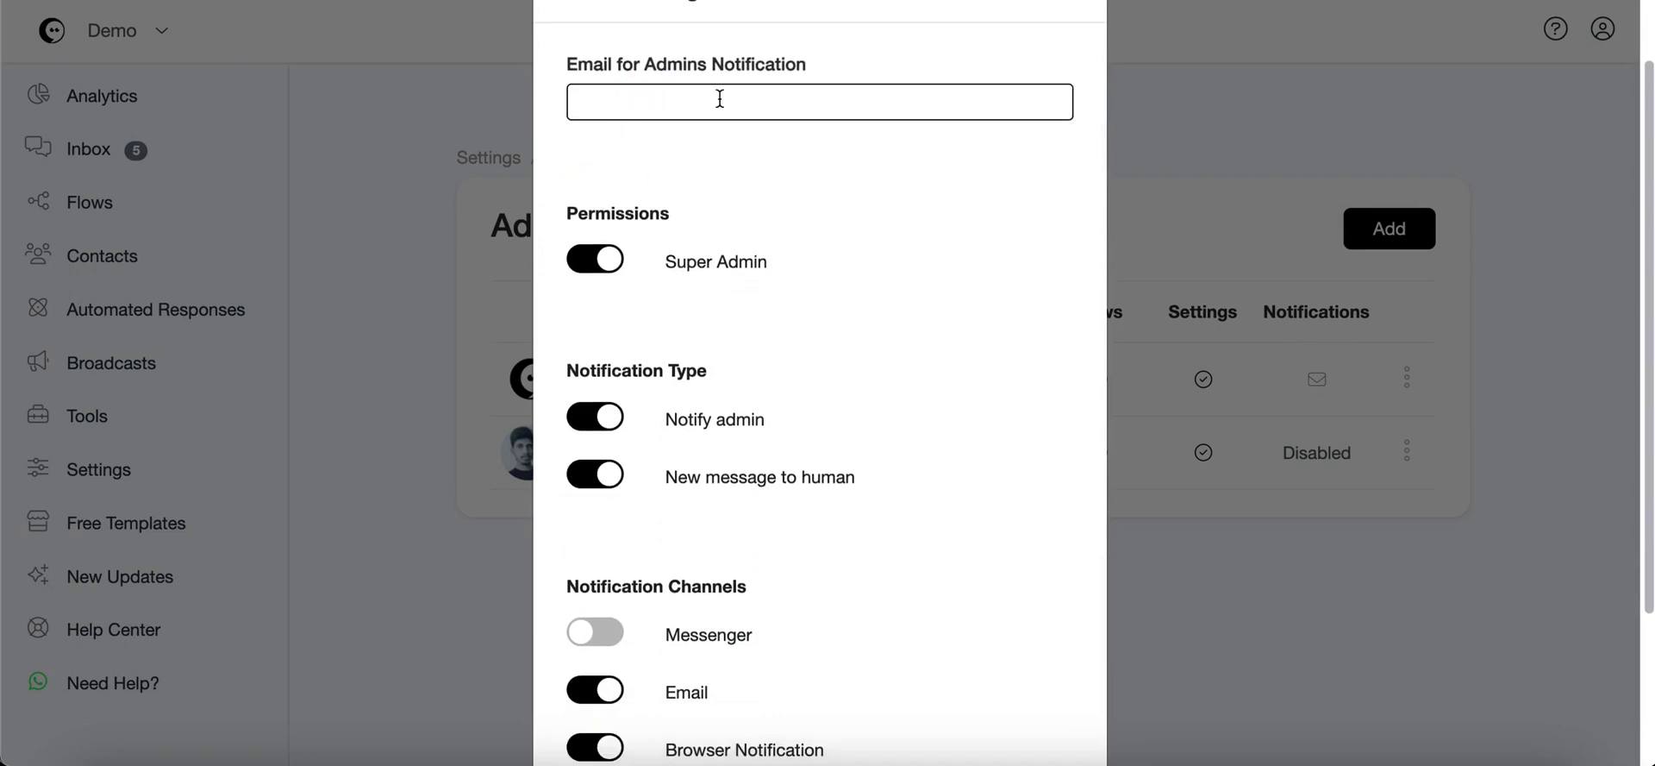
pyautogui.scroll(-3, 661, 469)
pyautogui.scroll(3, 662, 438)
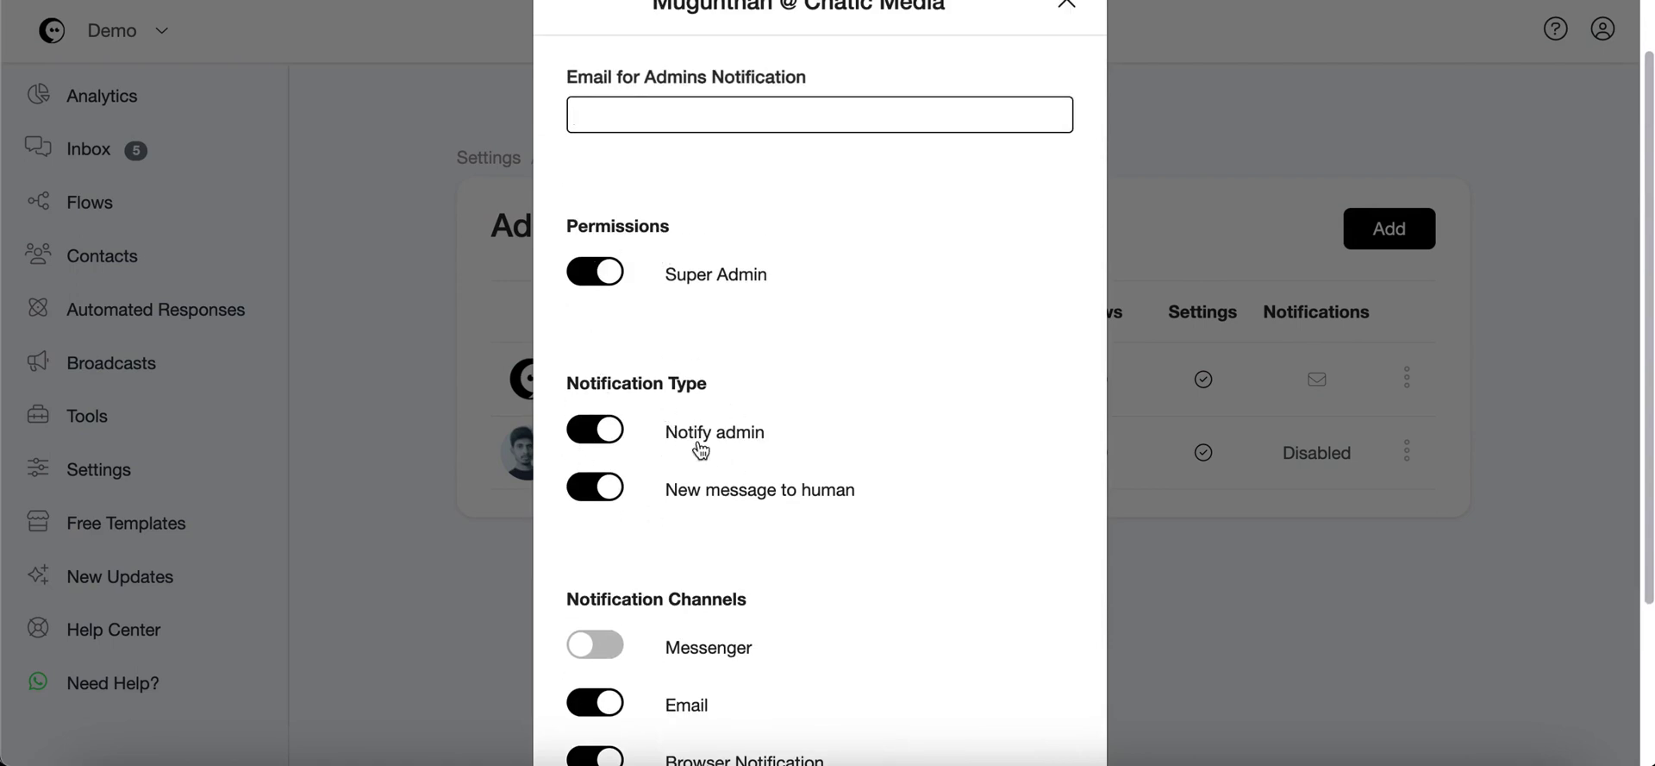
pyautogui.scroll(-3, 655, 603)
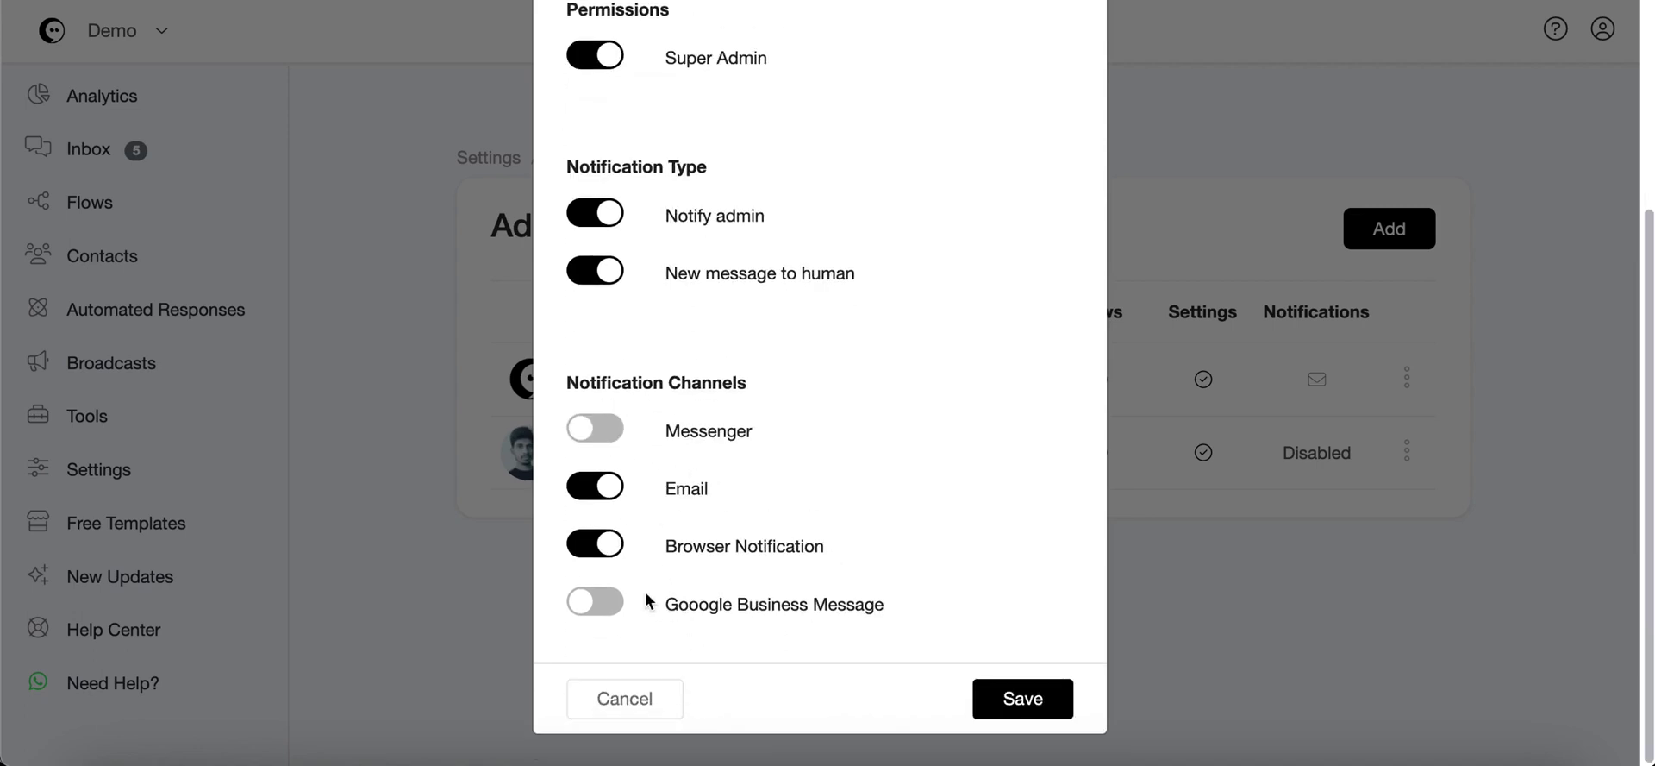
pyautogui.click(606, 700)
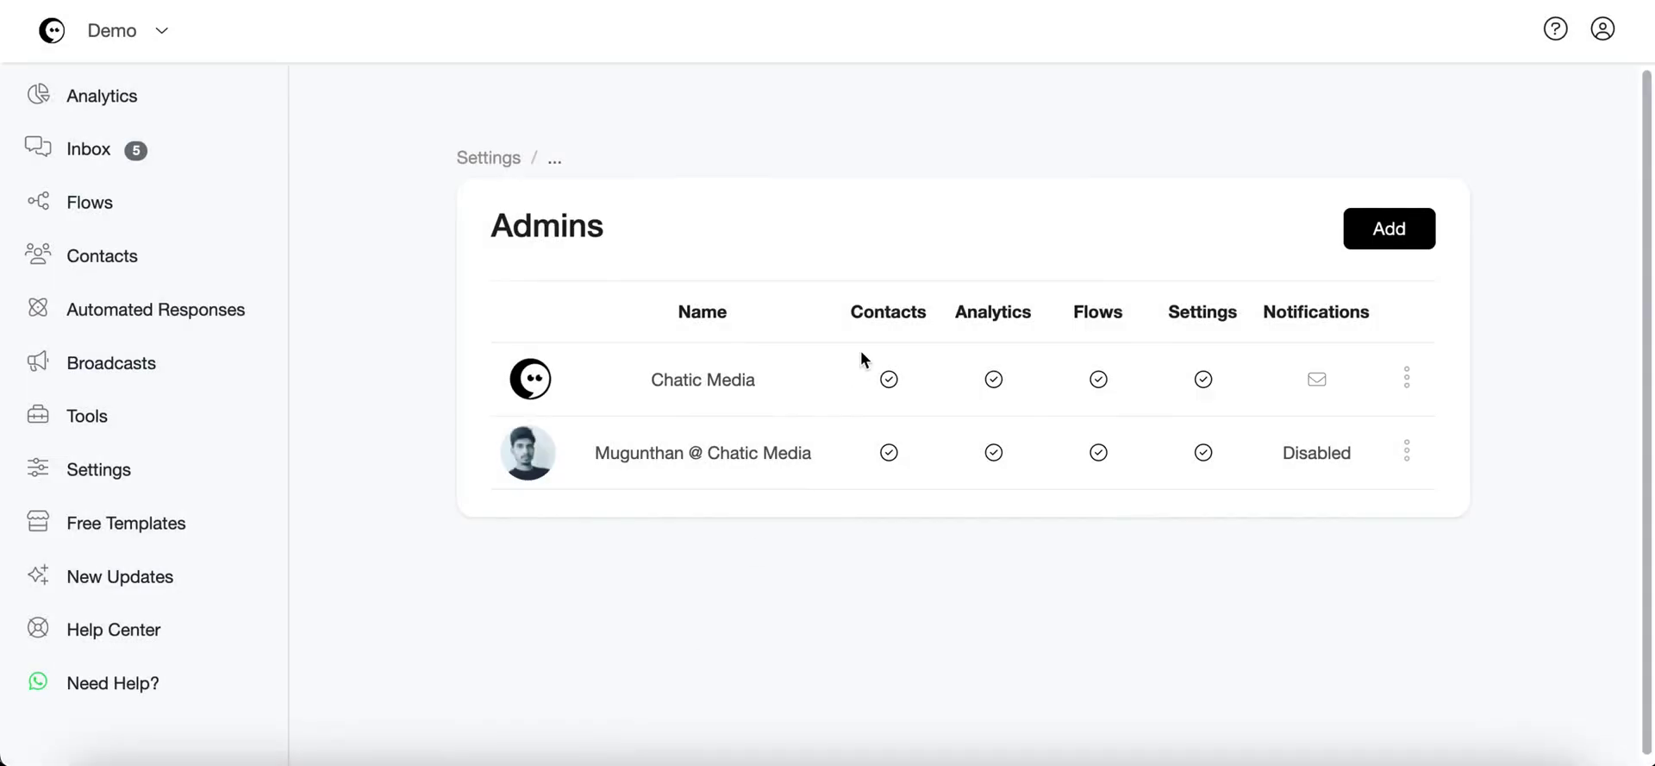
# Step: Generate an invitation link for a new admin with only the Analytics permission, removing Super Admin and all other permissions
pyautogui.click(1405, 248)
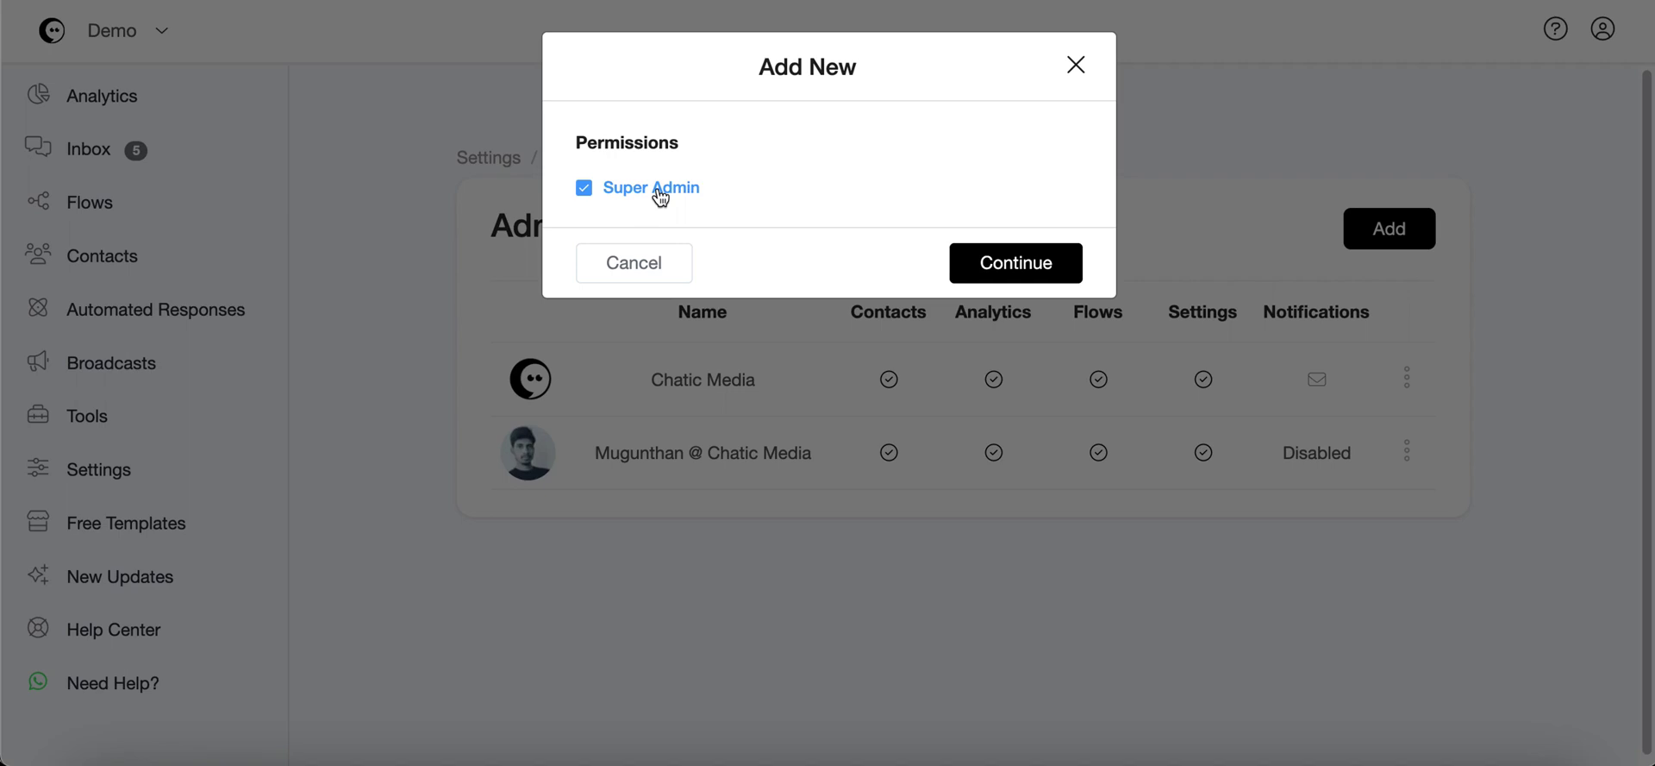
pyautogui.click(585, 189)
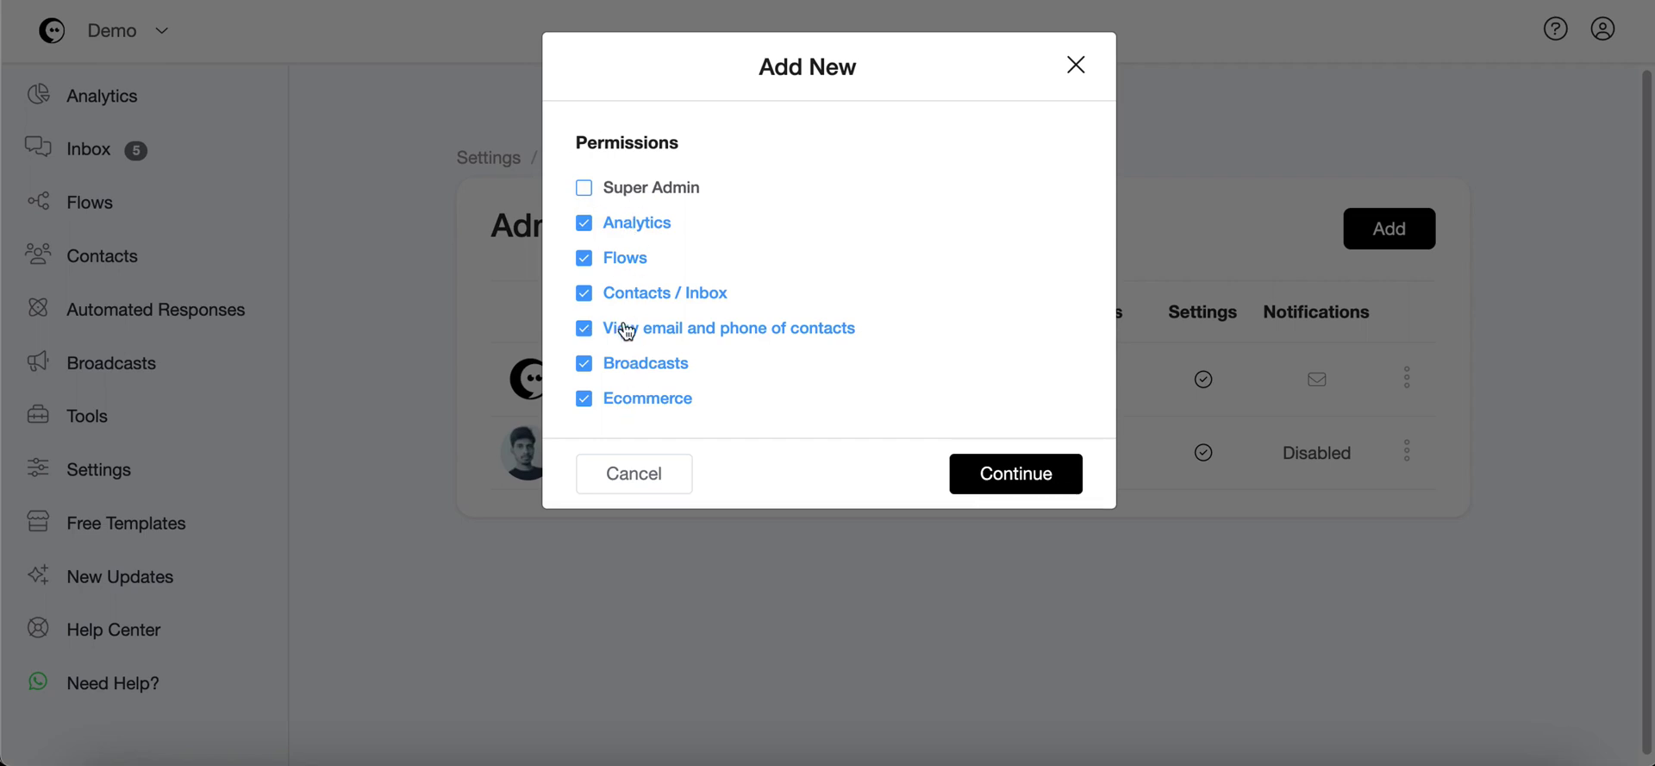
pyautogui.click(624, 394)
pyautogui.click(632, 363)
pyautogui.click(638, 329)
pyautogui.click(636, 293)
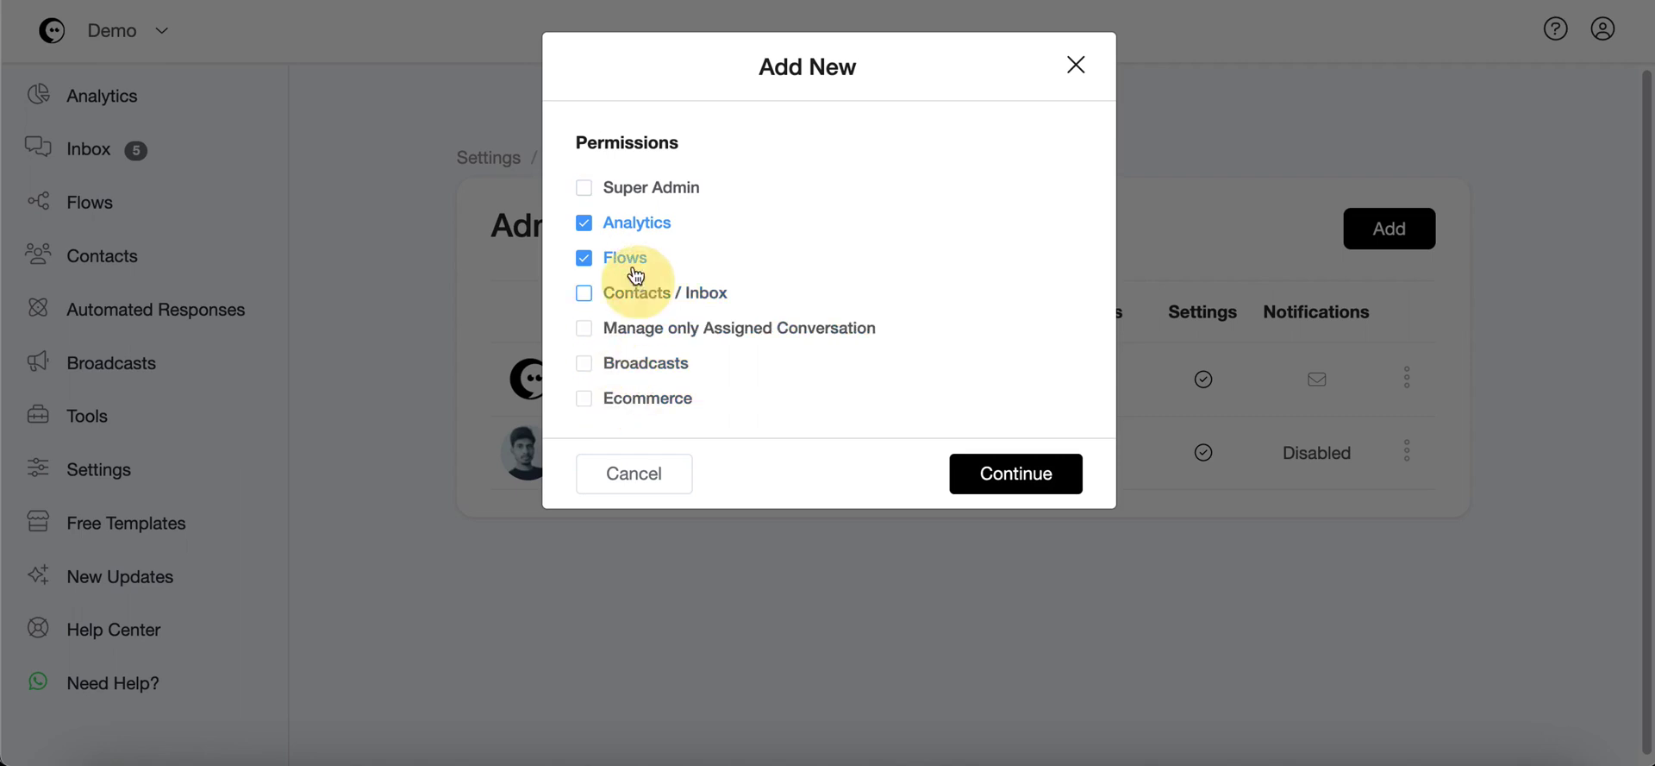
pyautogui.click(627, 258)
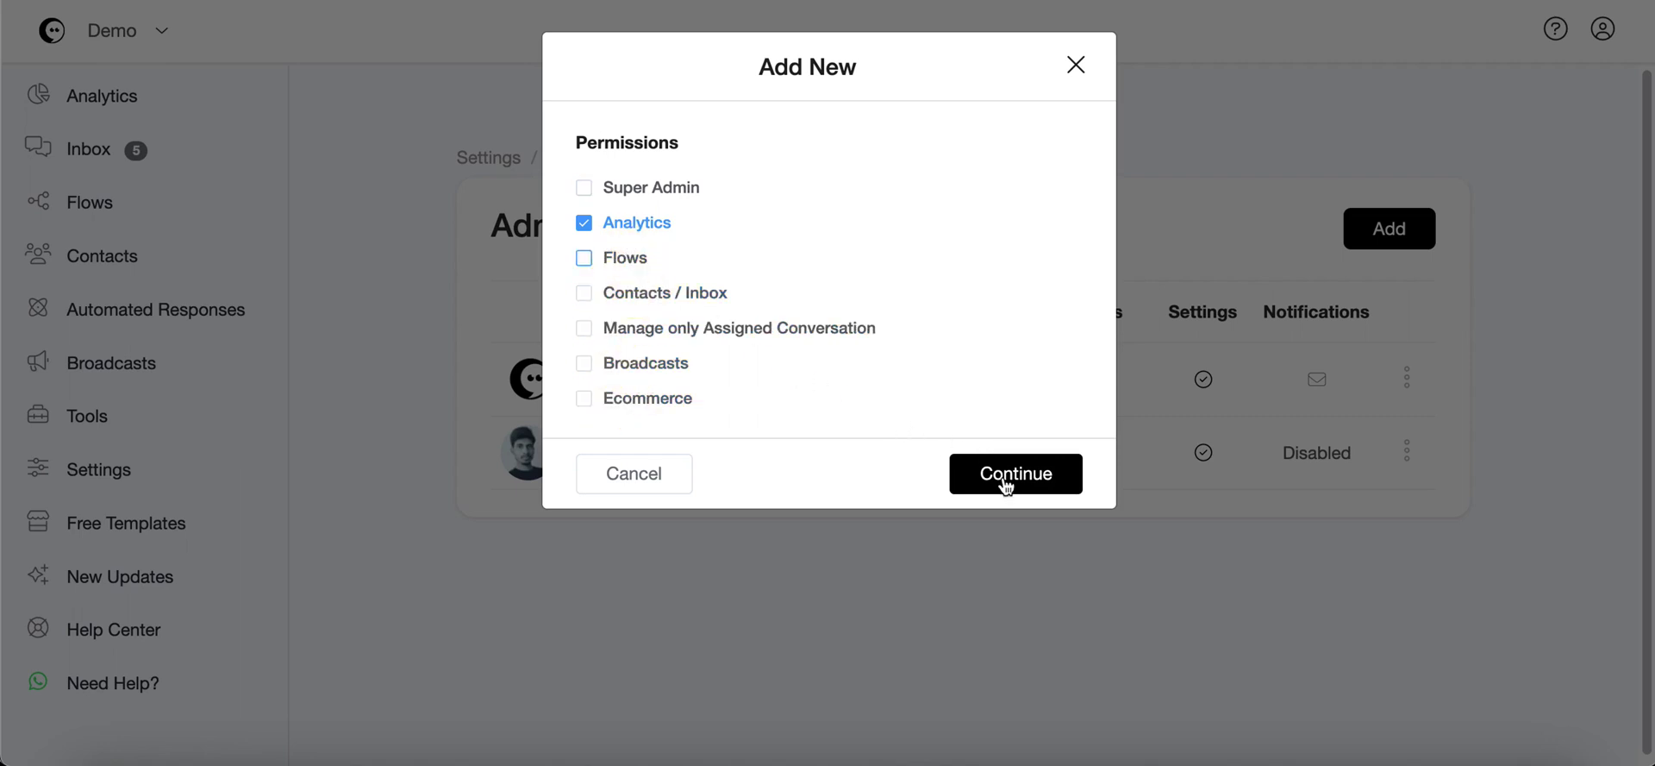
pyautogui.click(1003, 475)
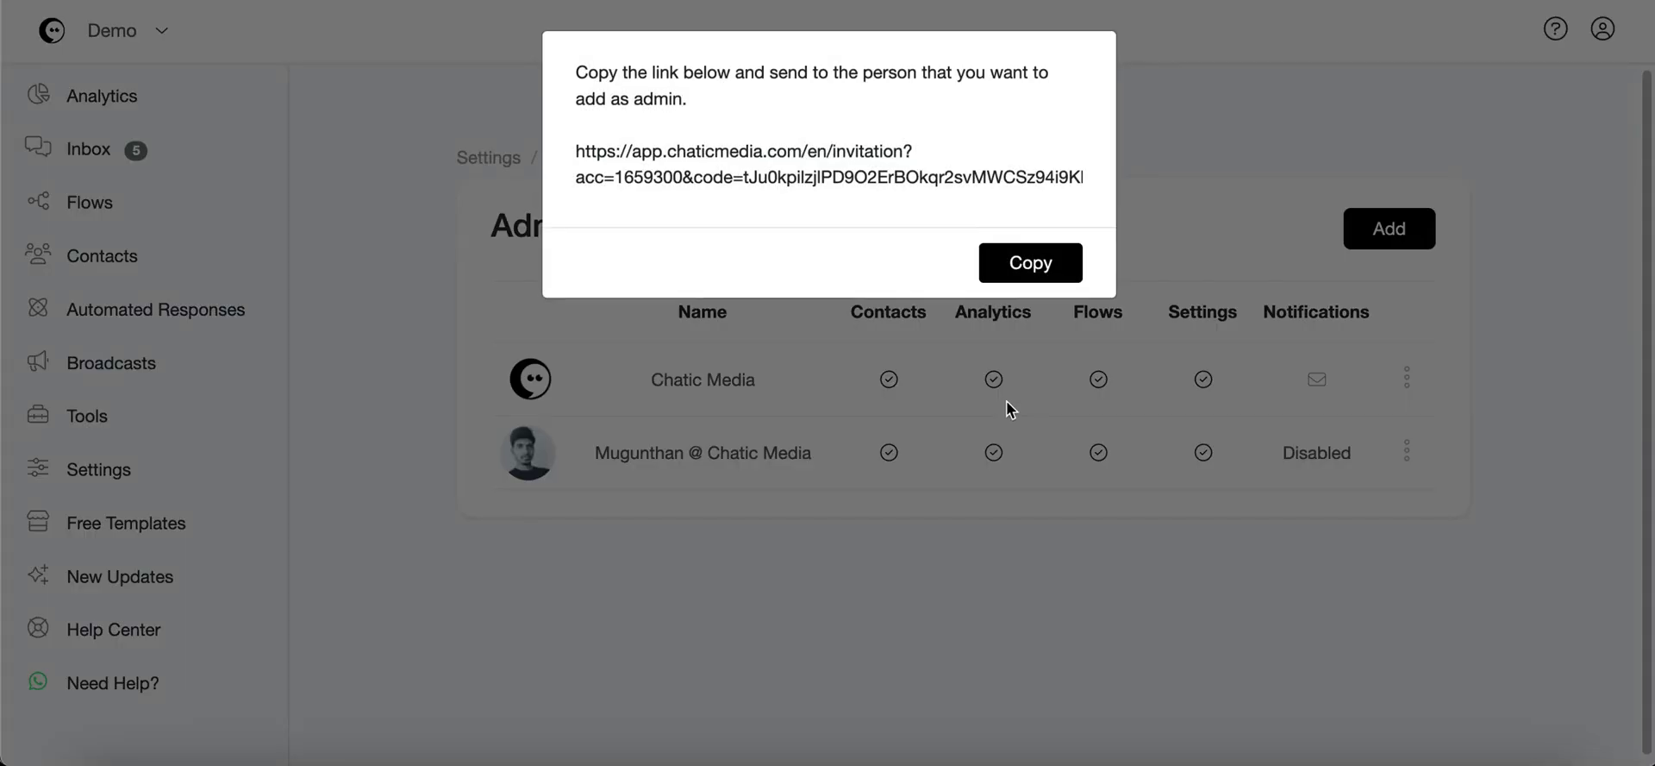
pyautogui.moveTo(1091, 185); pyautogui.dragTo(562, 158)
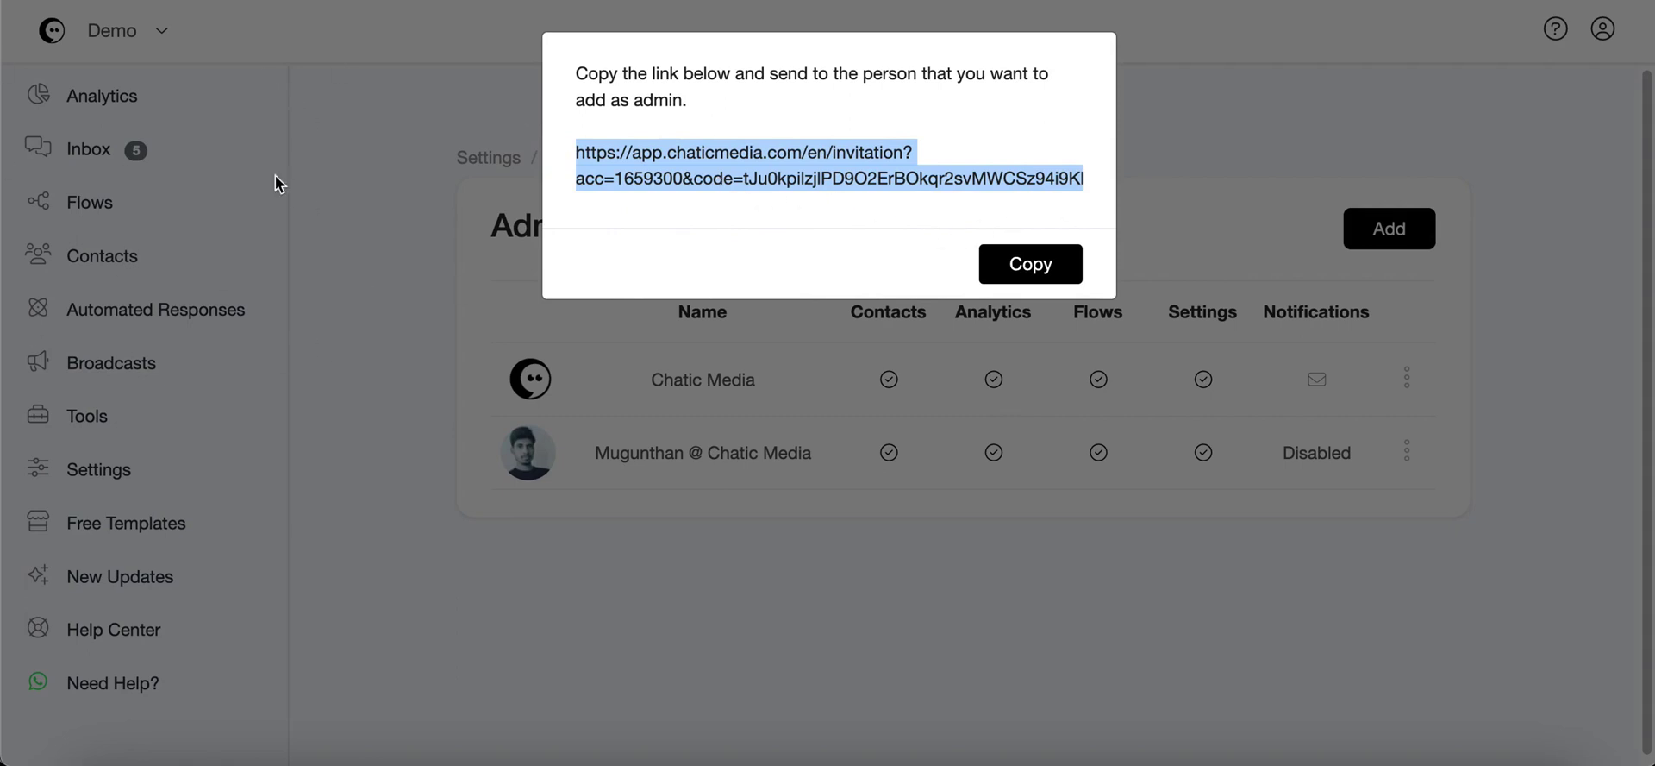
pyautogui.click(1123, 259)
# Step: Examine the Contacts / Inbox, View email and phone of contacts, and Manage only Assigned Conversation permissions for a new admin, and cancel the invitation
pyautogui.click(1379, 234)
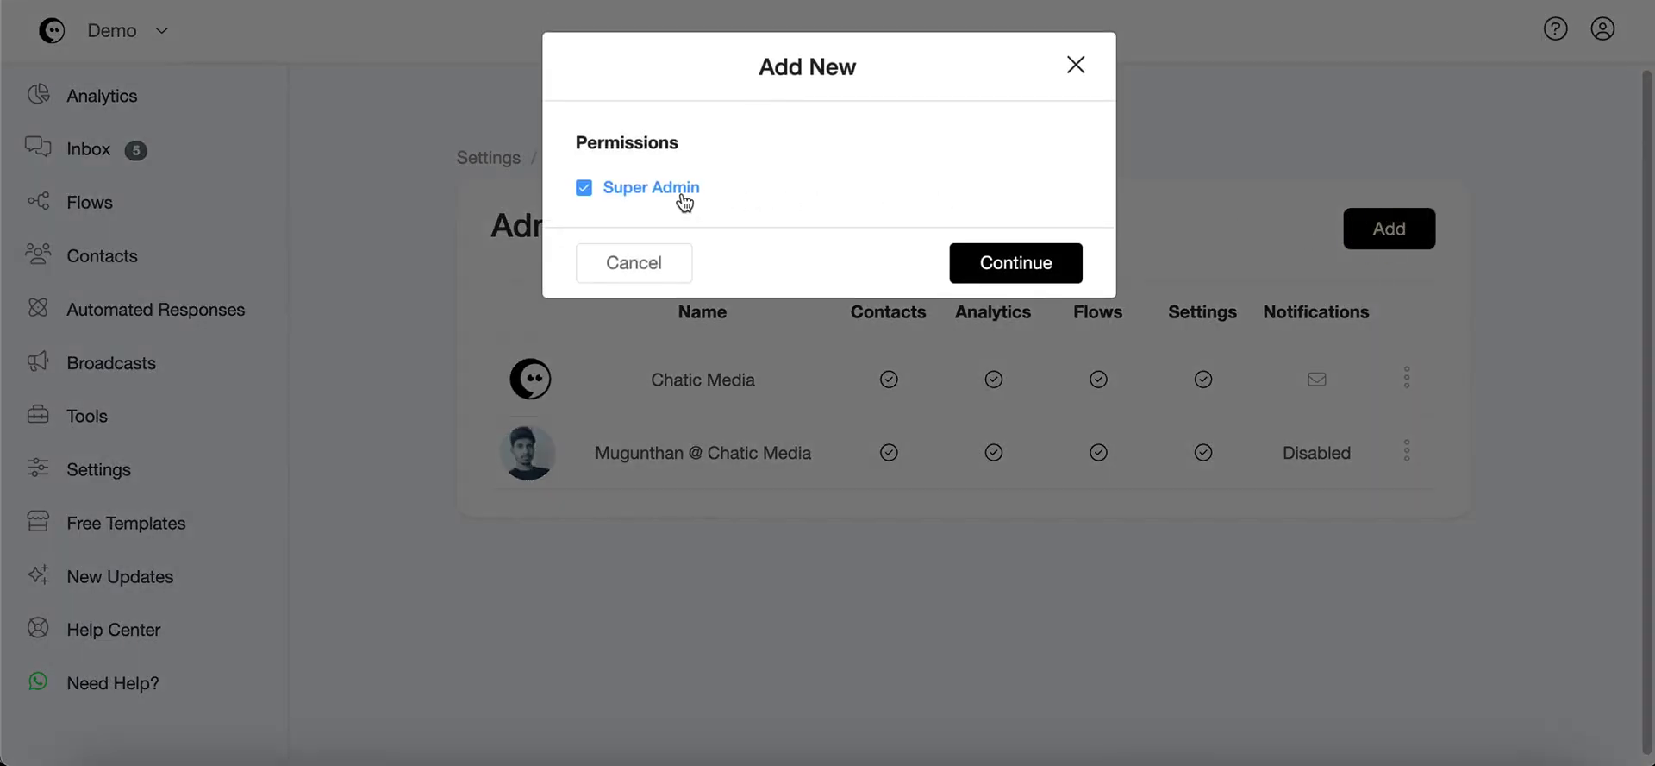
pyautogui.click(634, 195)
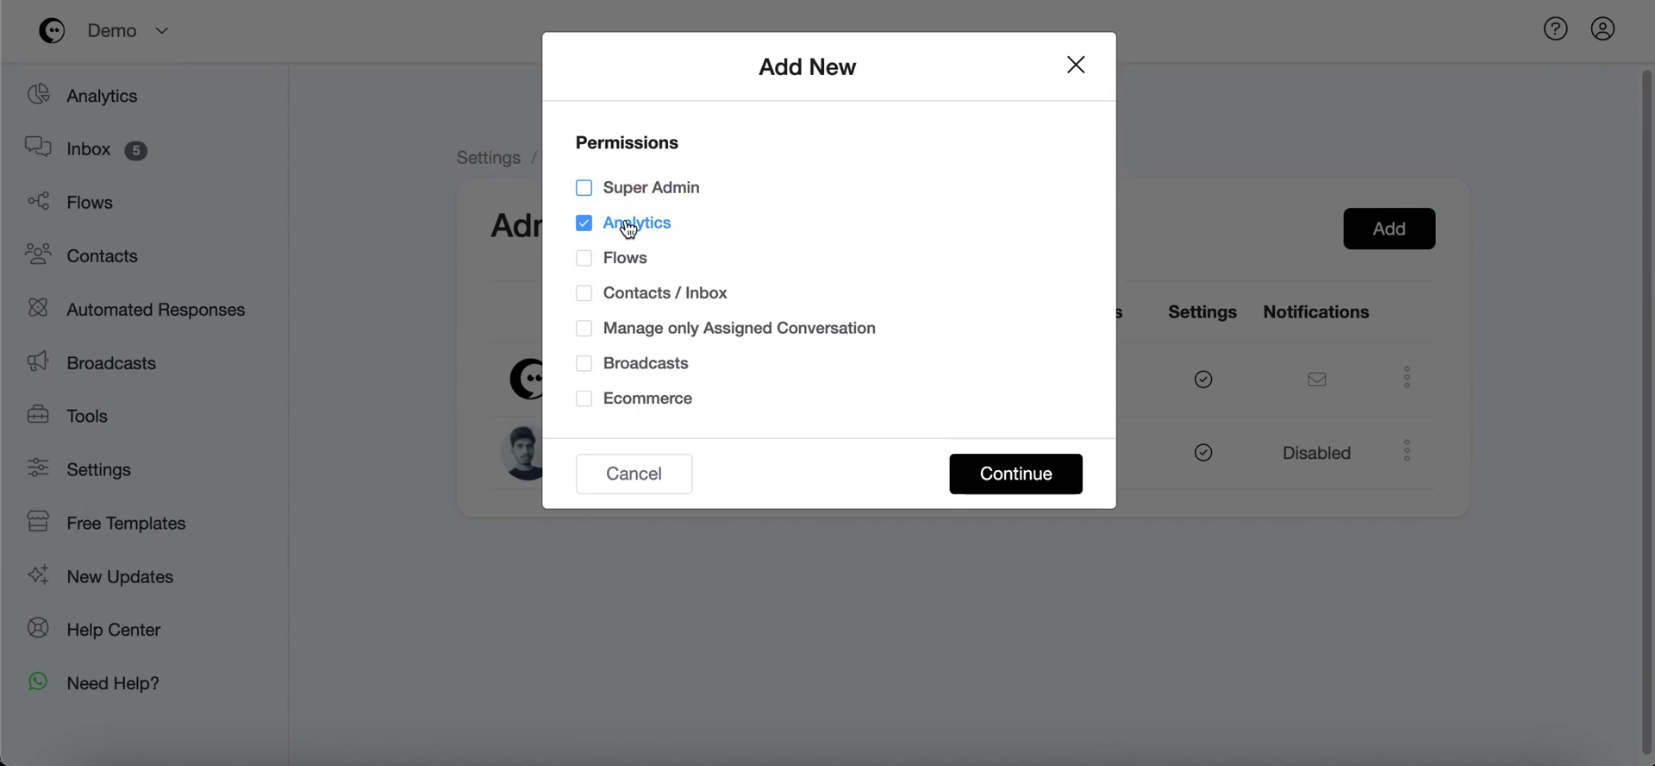
pyautogui.click(629, 225)
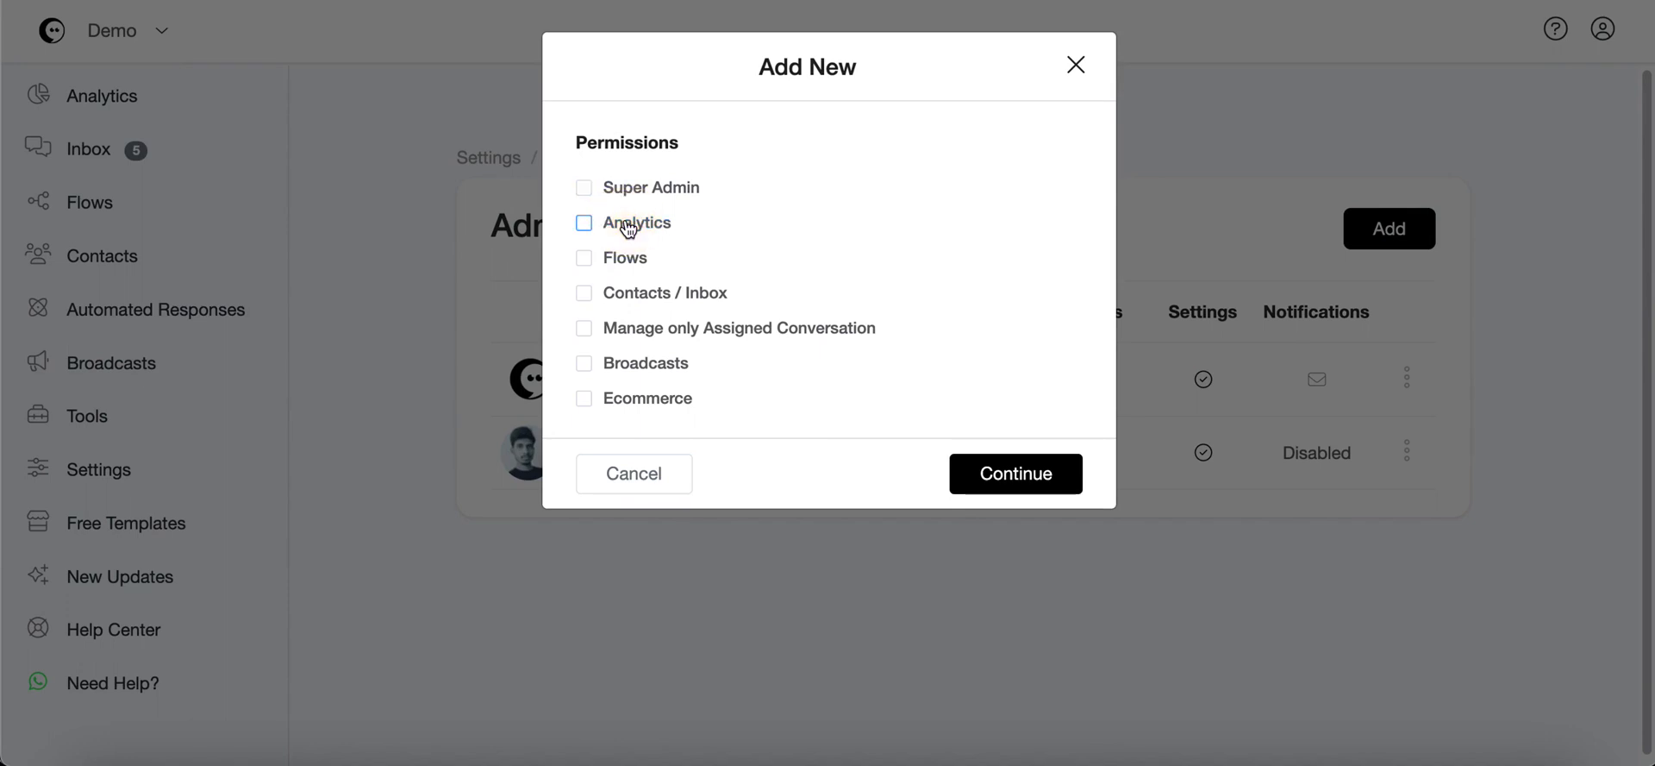
pyautogui.click(654, 300)
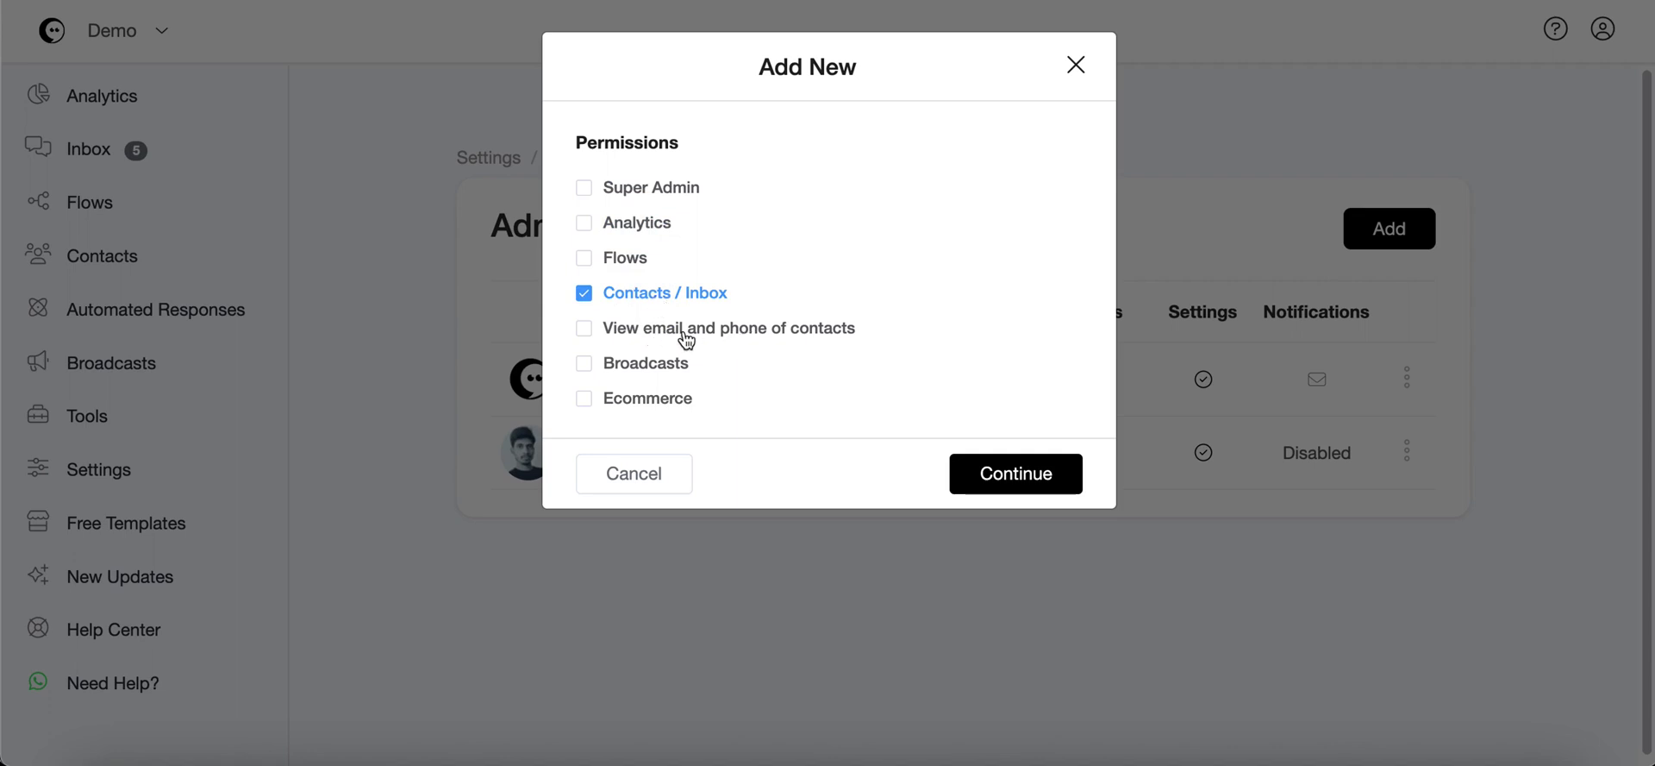
pyautogui.click(630, 336)
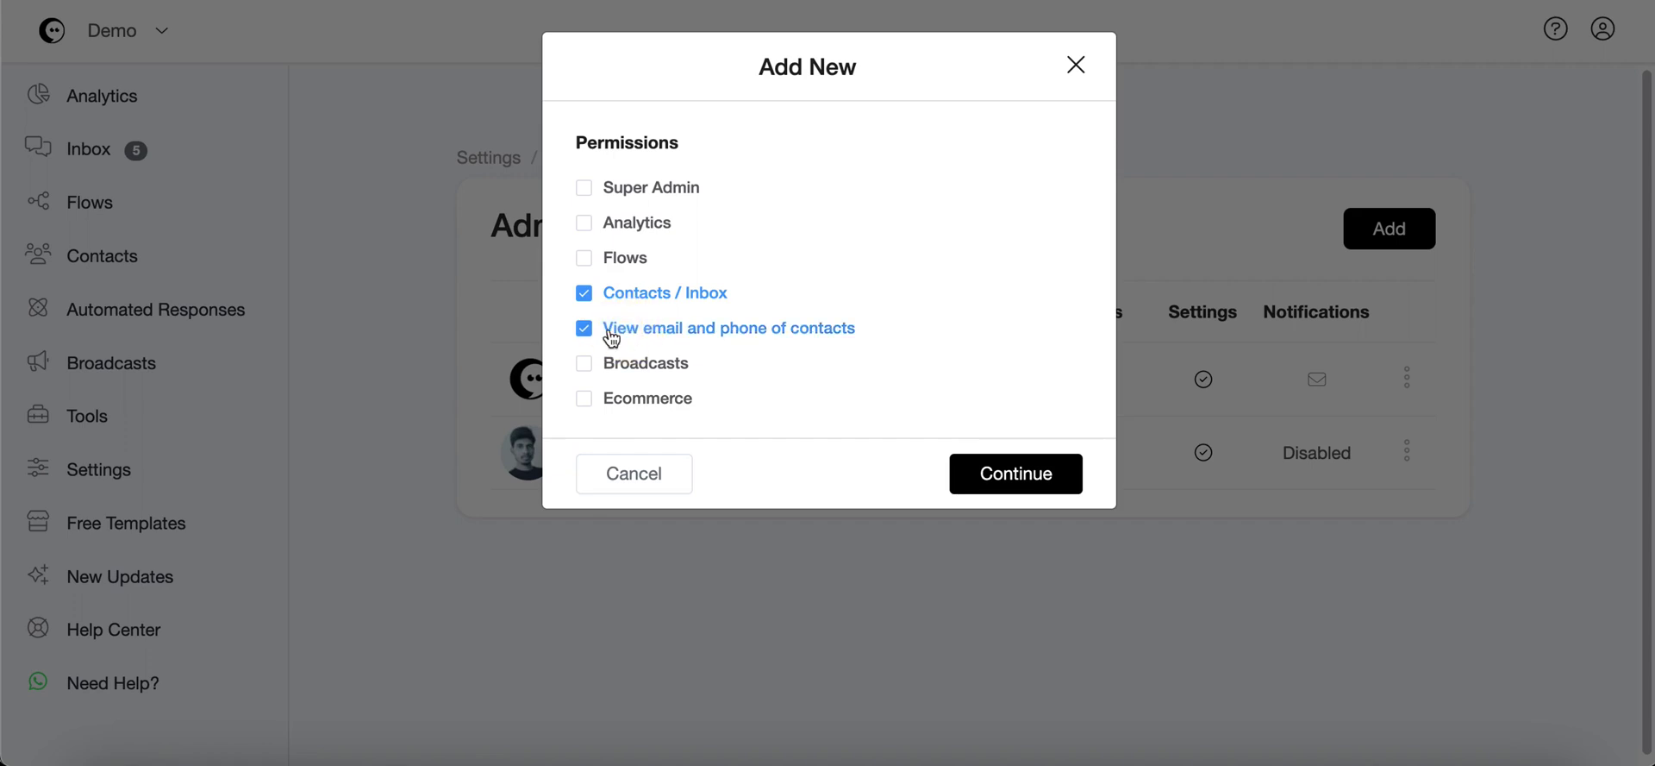
pyautogui.click(608, 334)
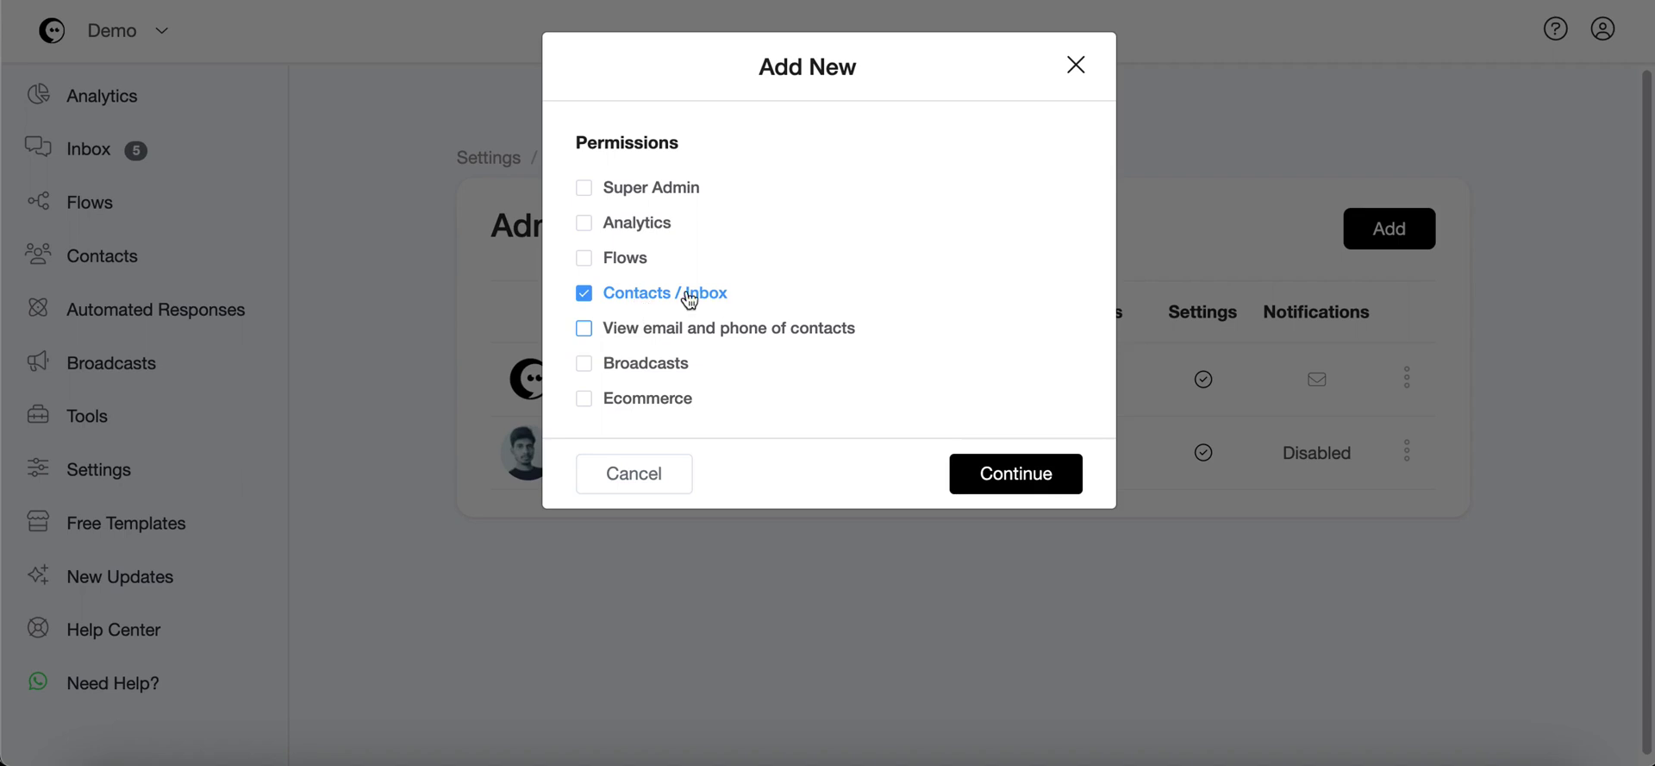
pyautogui.click(635, 295)
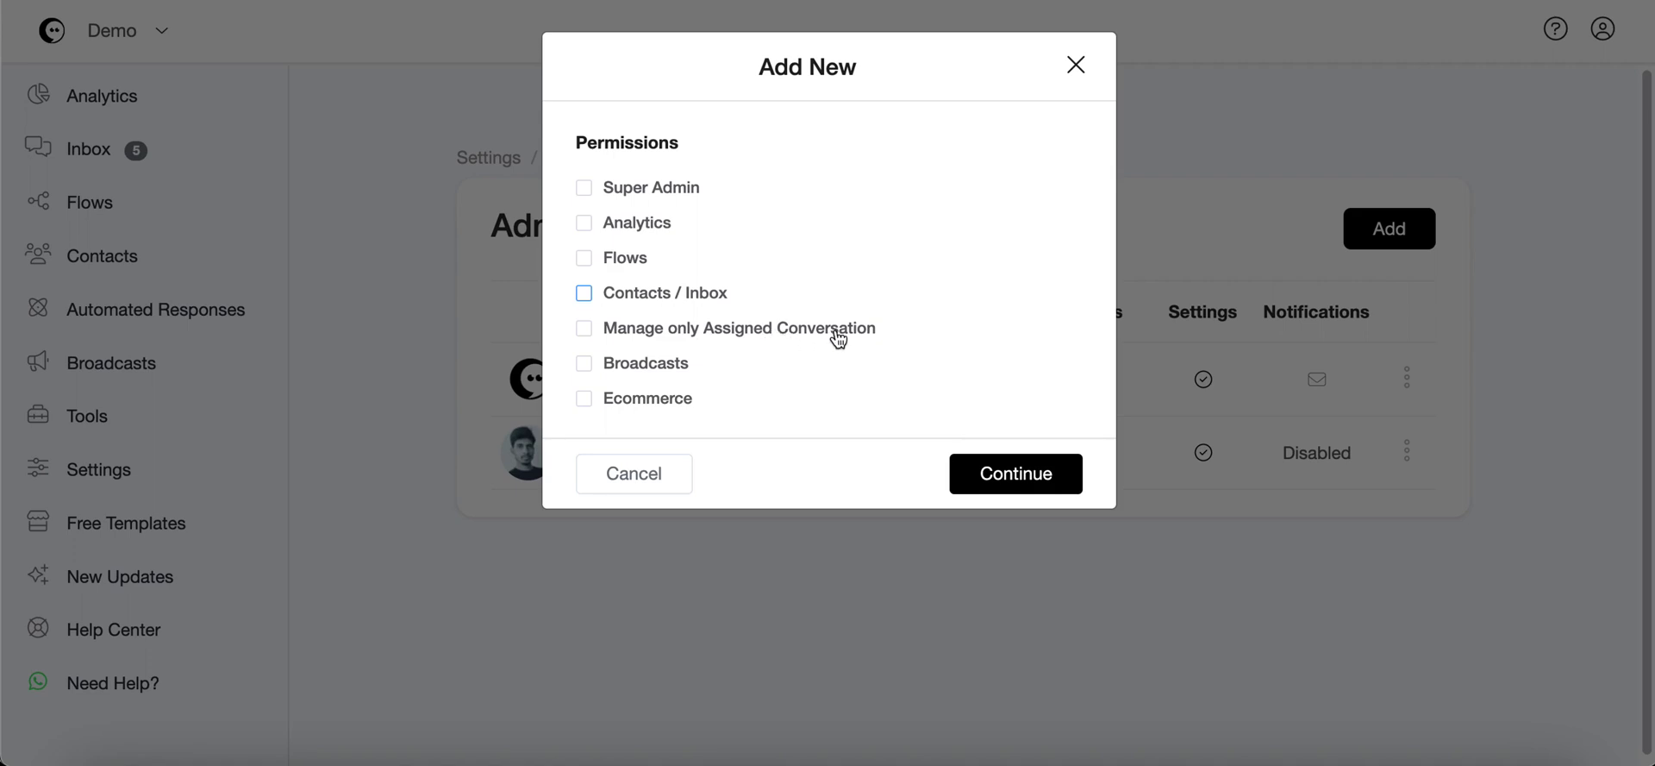
pyautogui.click(673, 337)
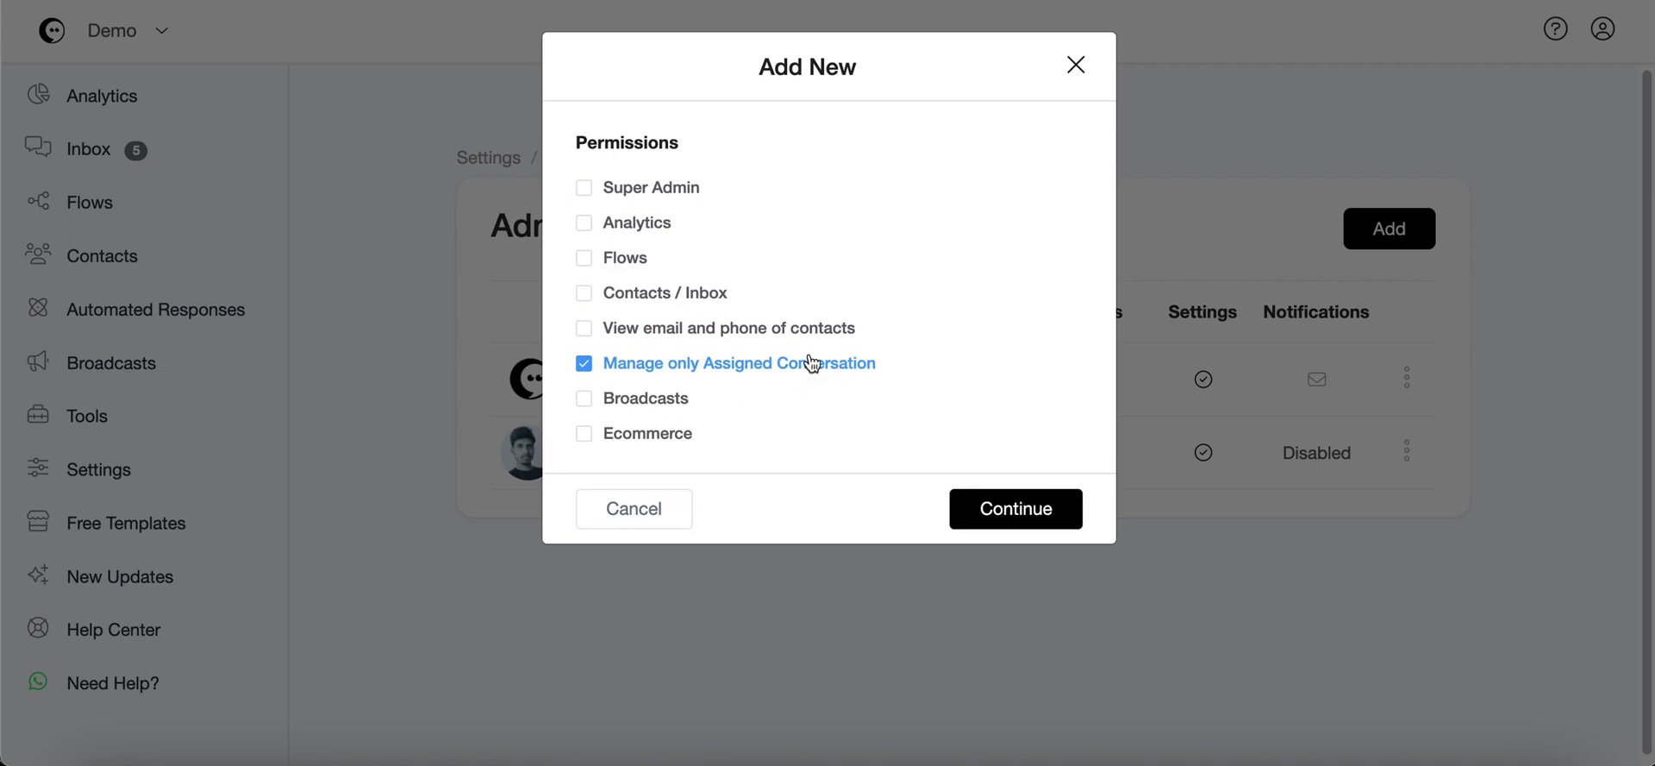
pyautogui.click(634, 509)
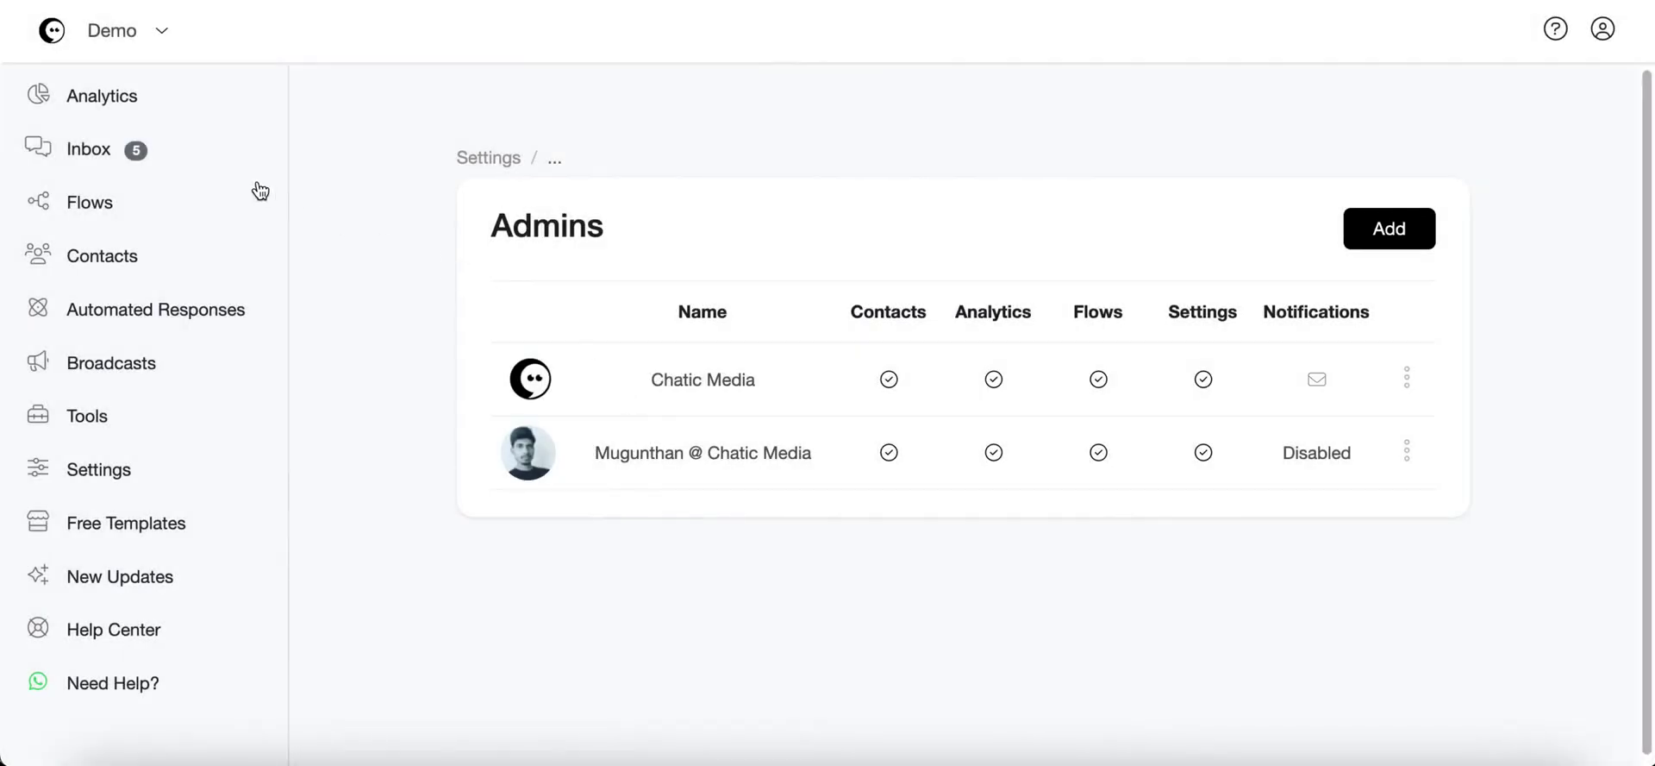
# Step: Assign the first webchat guest conversation in the inbox to the second admin
pyautogui.click(107, 157)
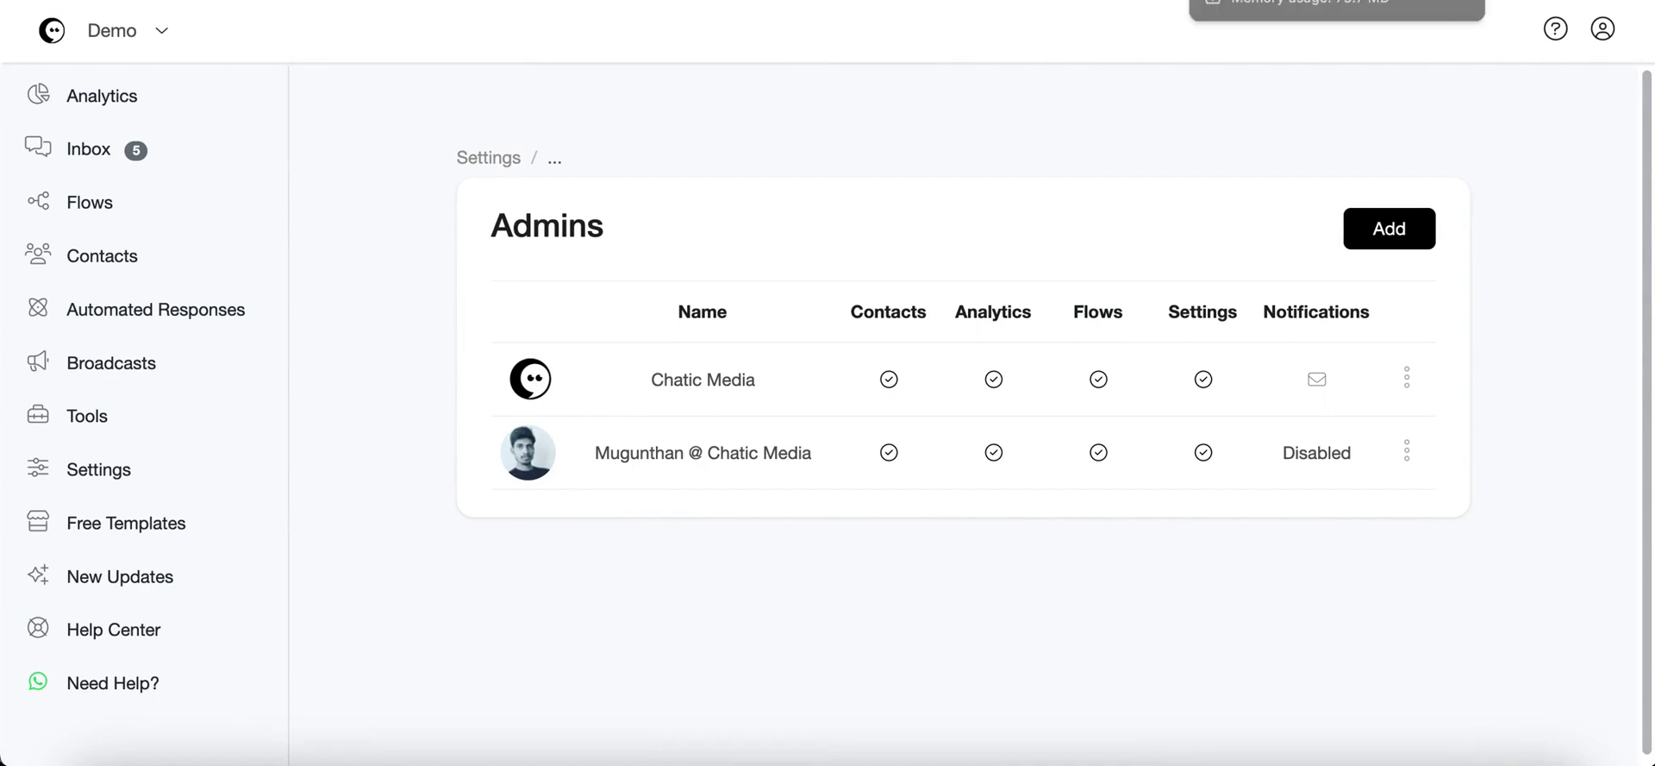
pyautogui.click(578, 116)
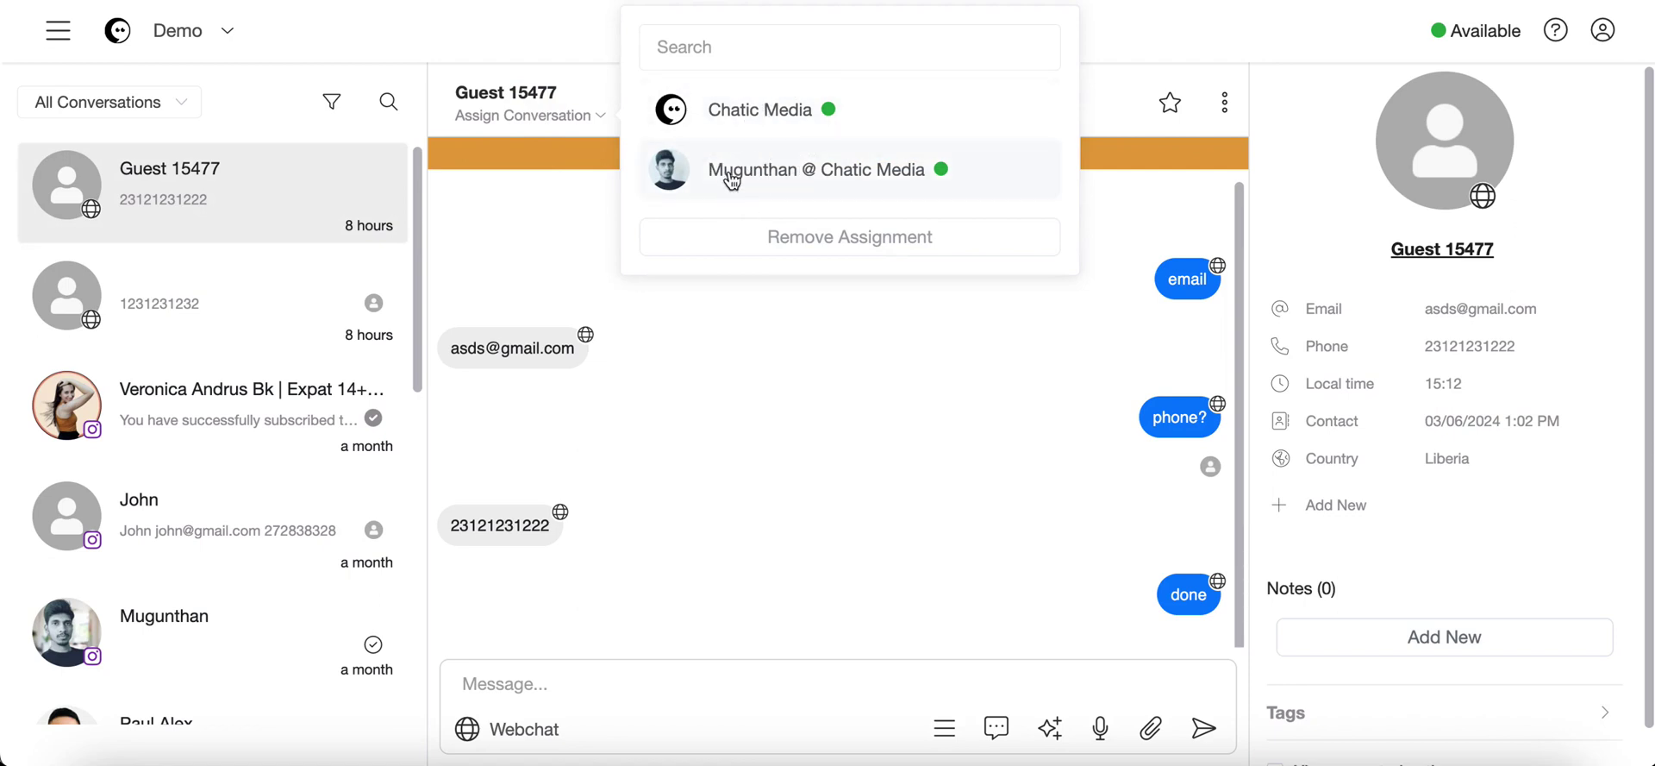
pyautogui.click(782, 175)
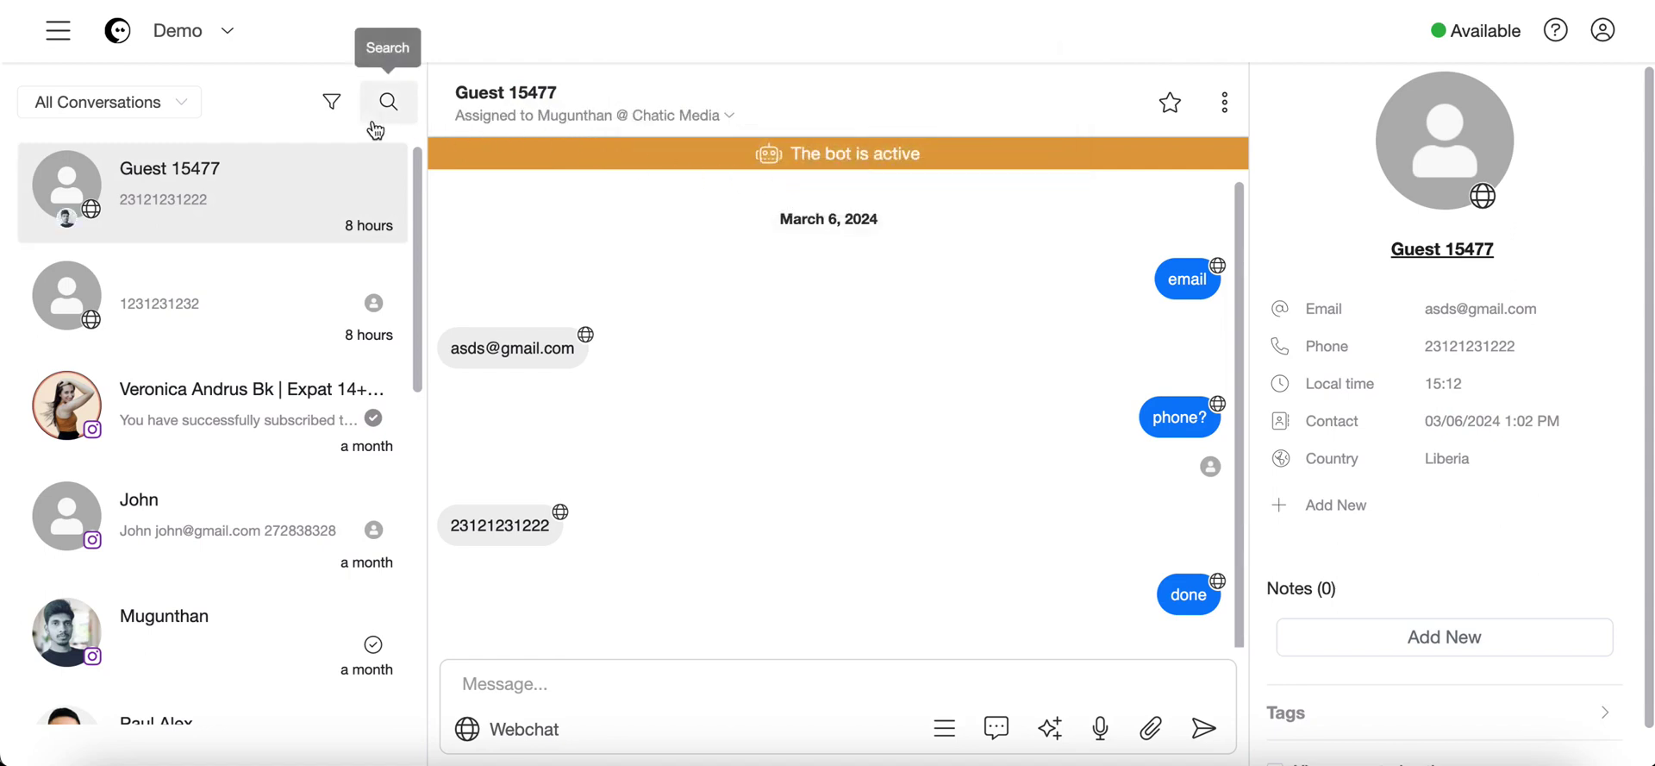
# Step: Filter the inbox to show only the conversations assigned to the second admin across all channels
pyautogui.click(334, 103)
pyautogui.tripleClick(301, 244)
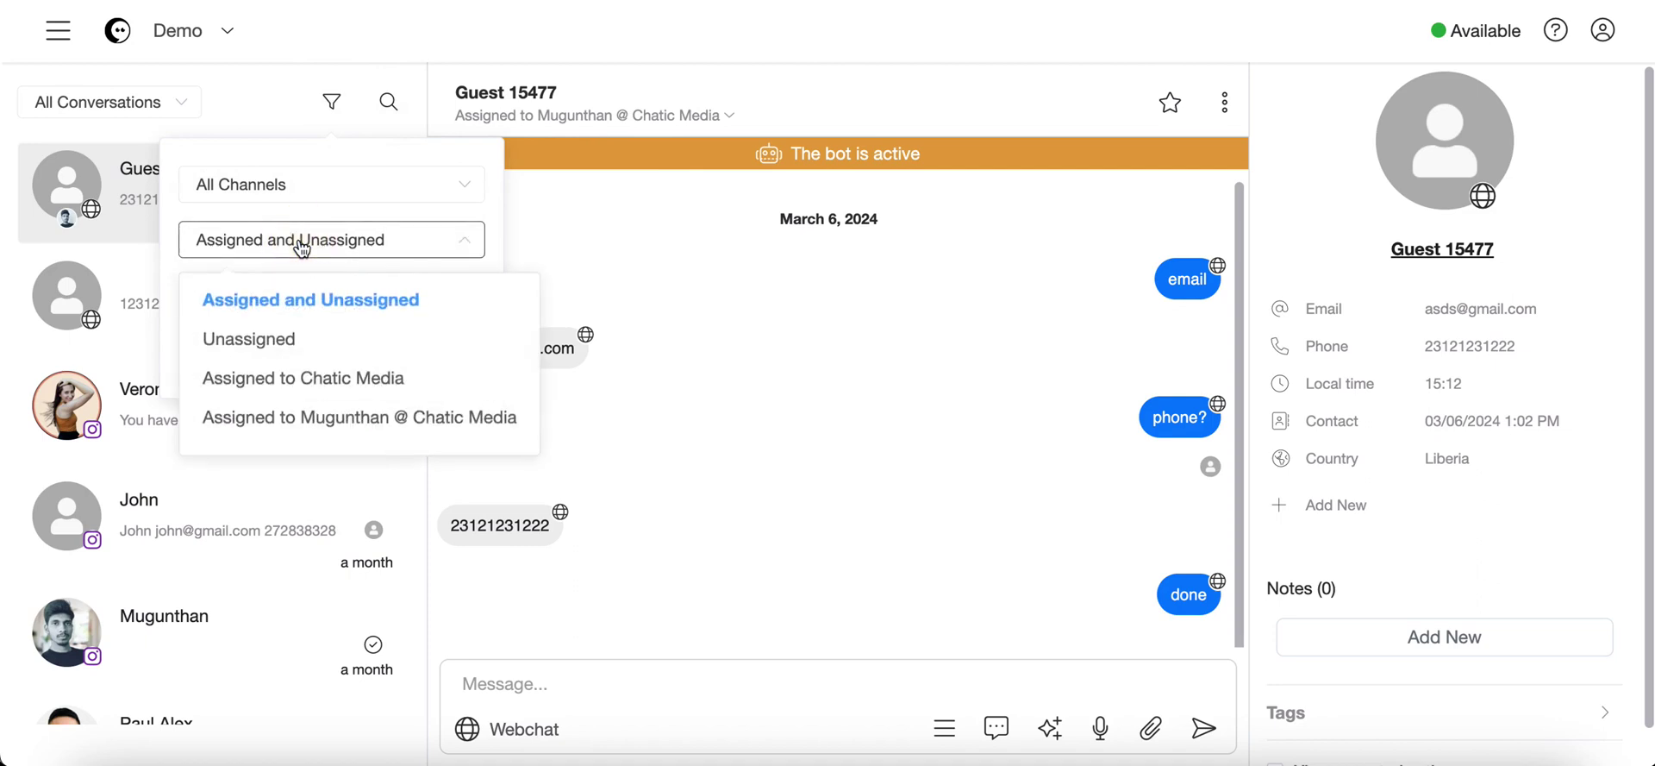
pyautogui.click(309, 417)
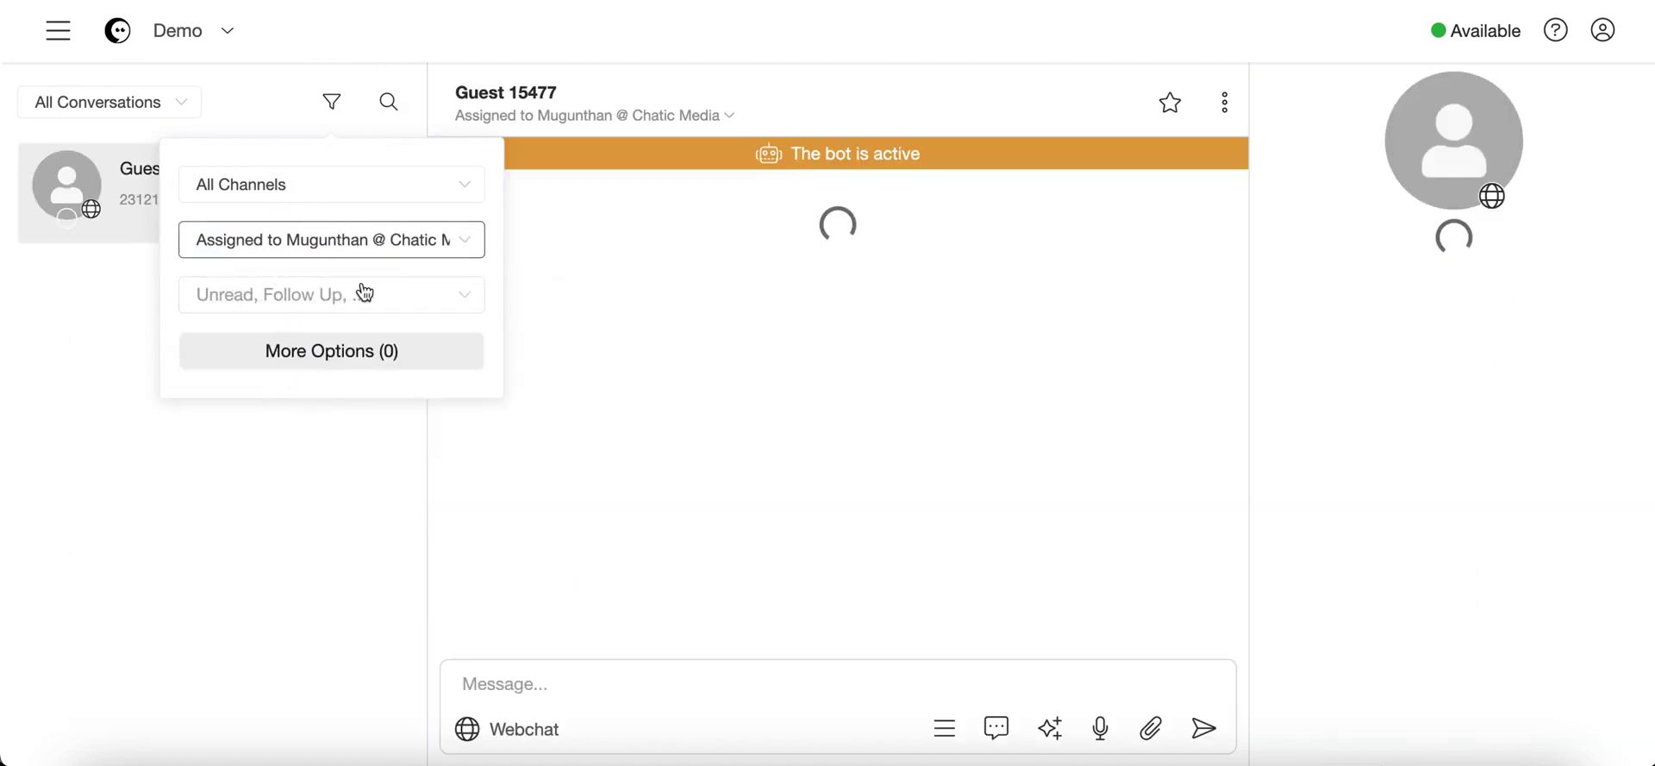
pyautogui.click(177, 547)
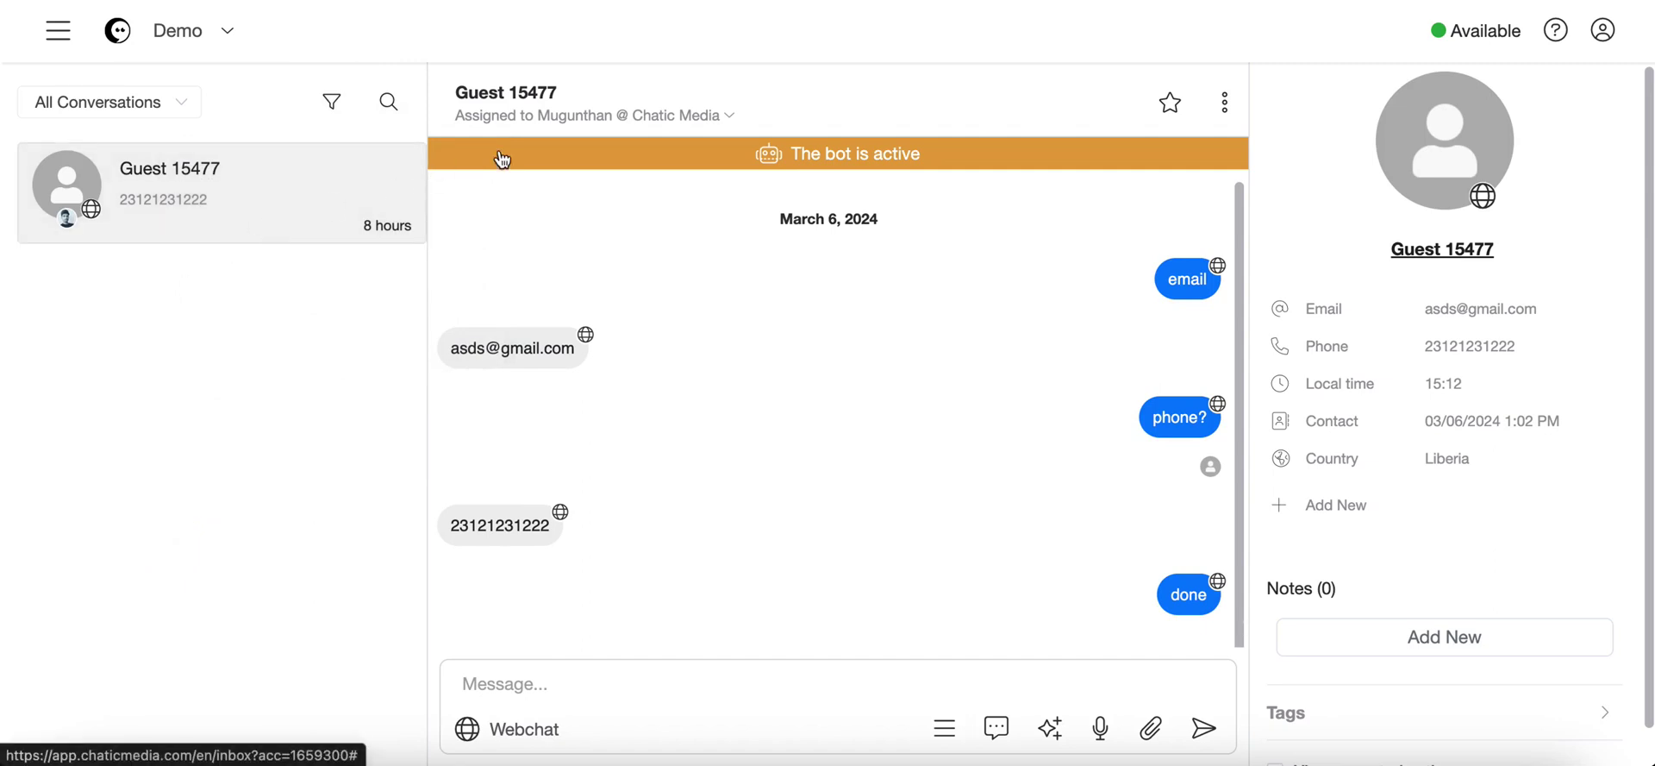
# Step: Reset the inbox assignment filter to Assigned and Unassigned, and return to the Admins page
pyautogui.click(841, 154)
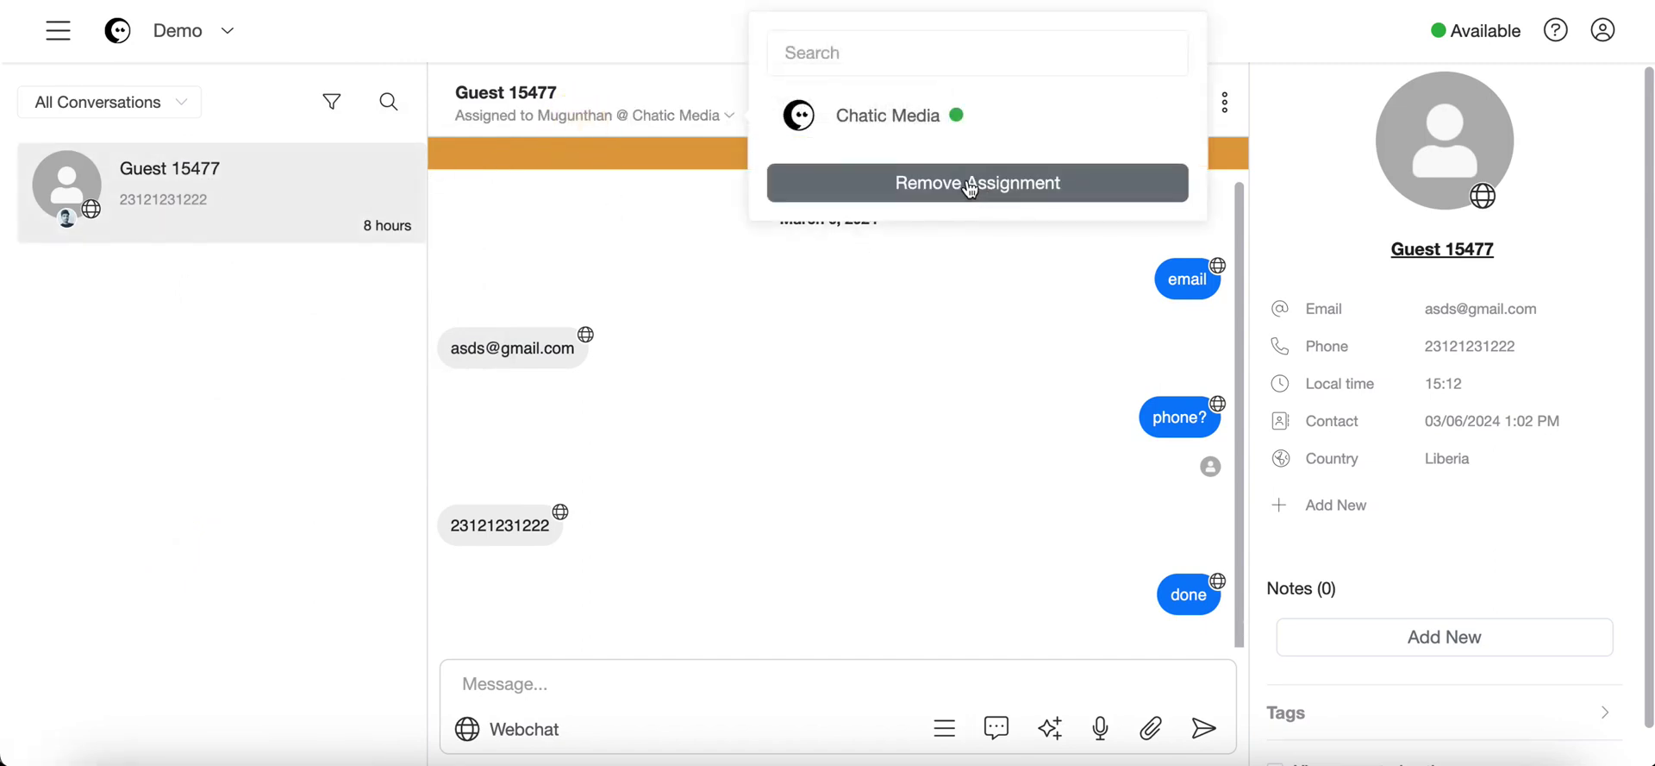
pyautogui.click(331, 102)
pyautogui.click(451, 239)
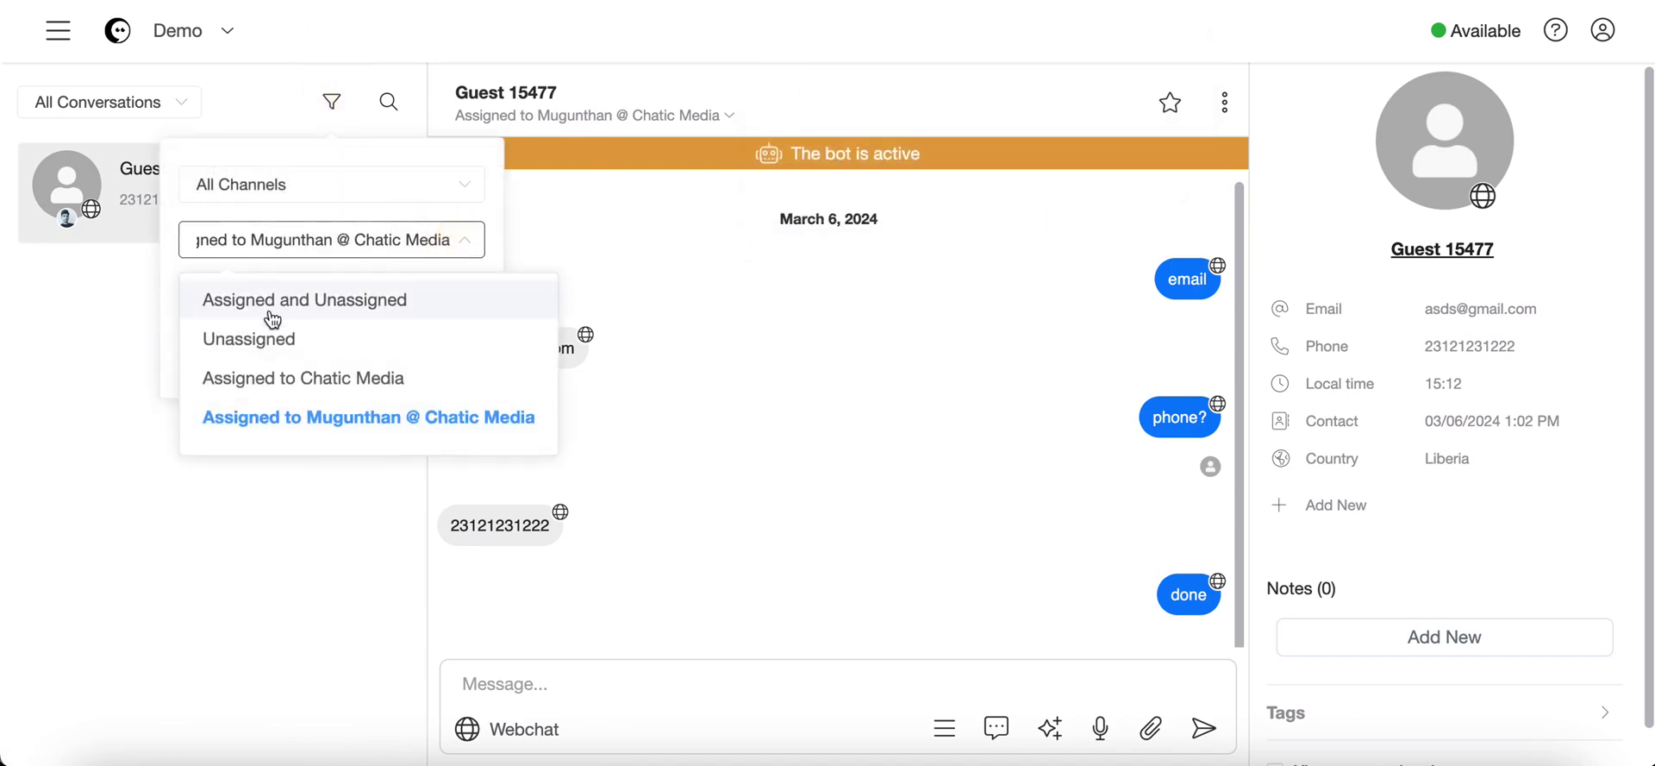
pyautogui.click(323, 301)
pyautogui.click(800, 371)
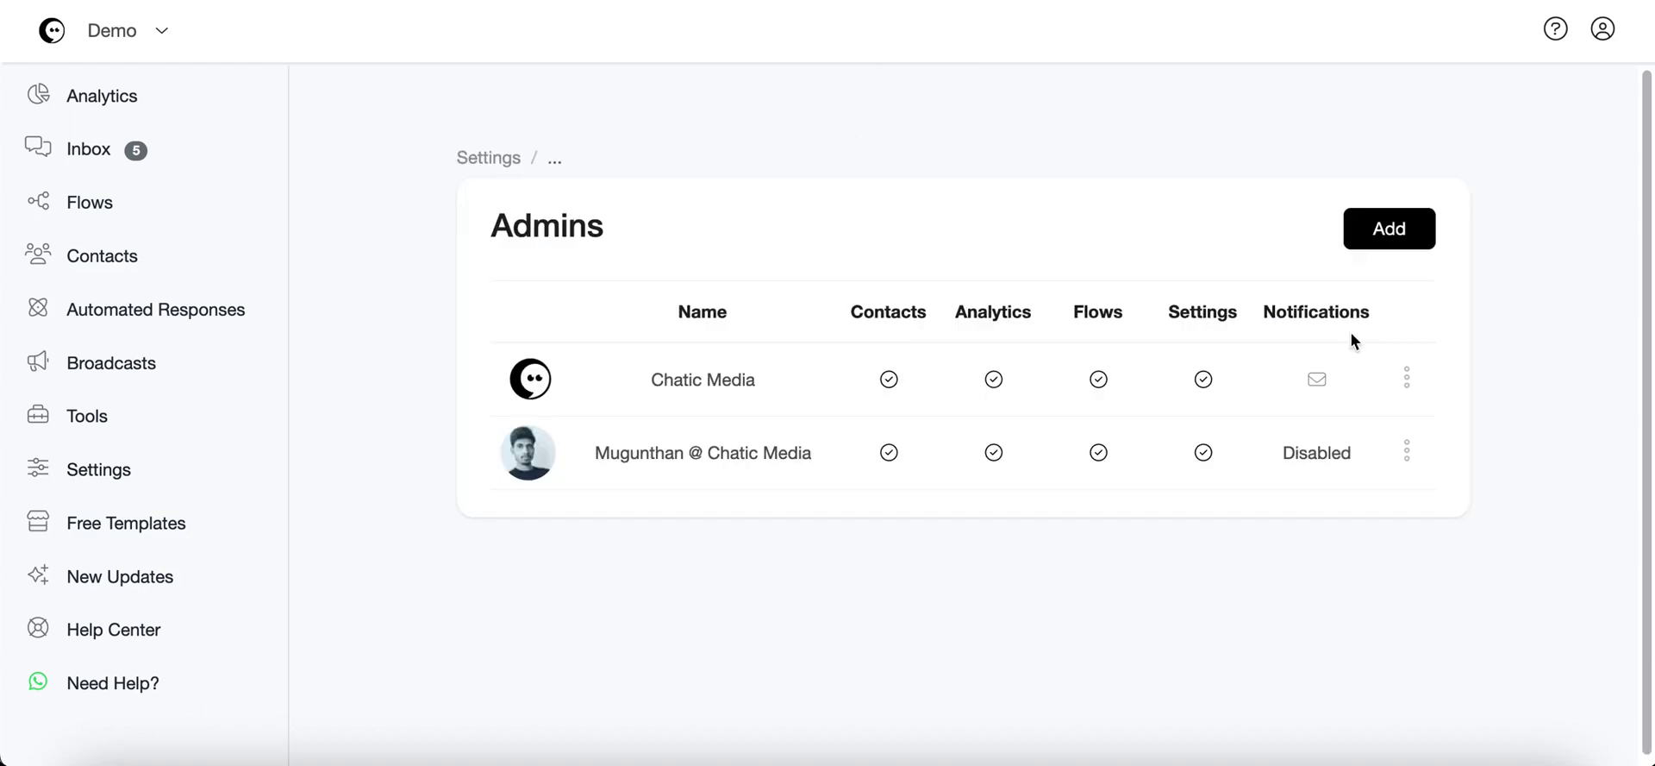
# Step: Try the Analytics, Flows, Broadcasts and Ecommerce permissions for a new admin, clear them again, and cancel the invitation
pyautogui.click(1415, 227)
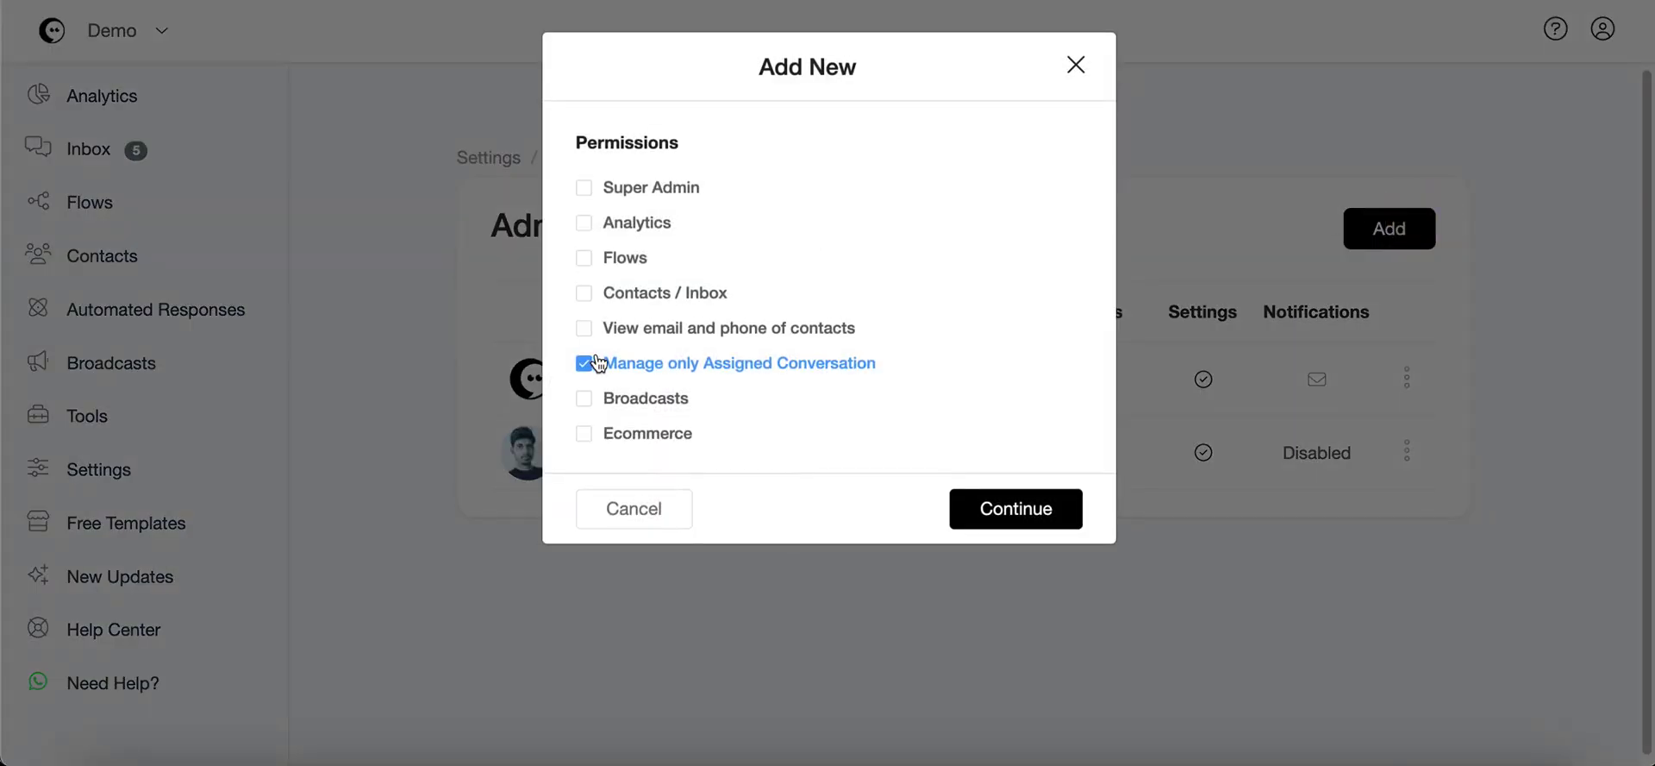
pyautogui.click(597, 363)
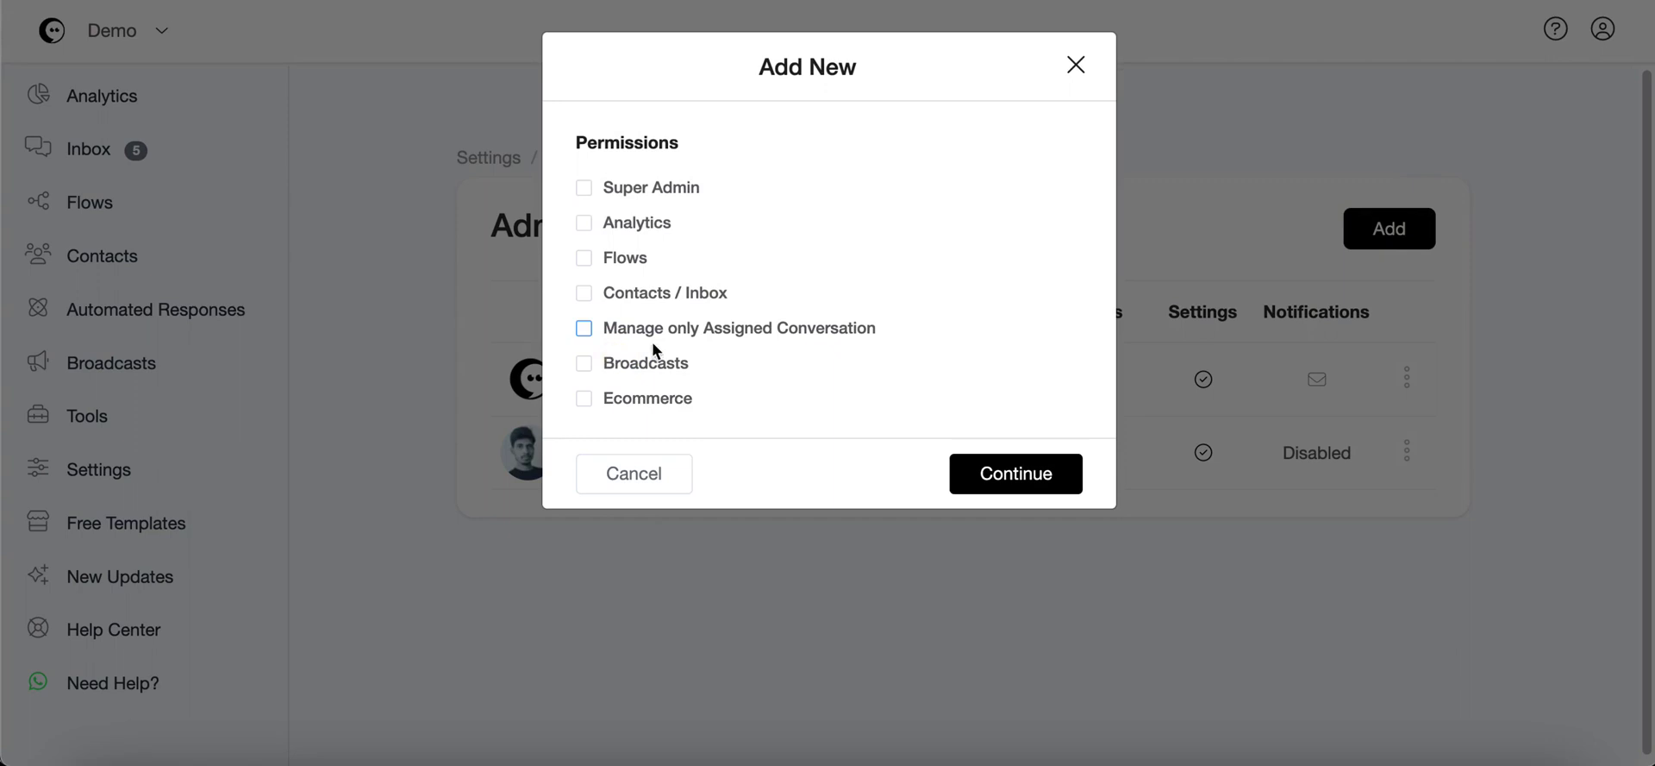
pyautogui.click(625, 262)
pyautogui.click(635, 226)
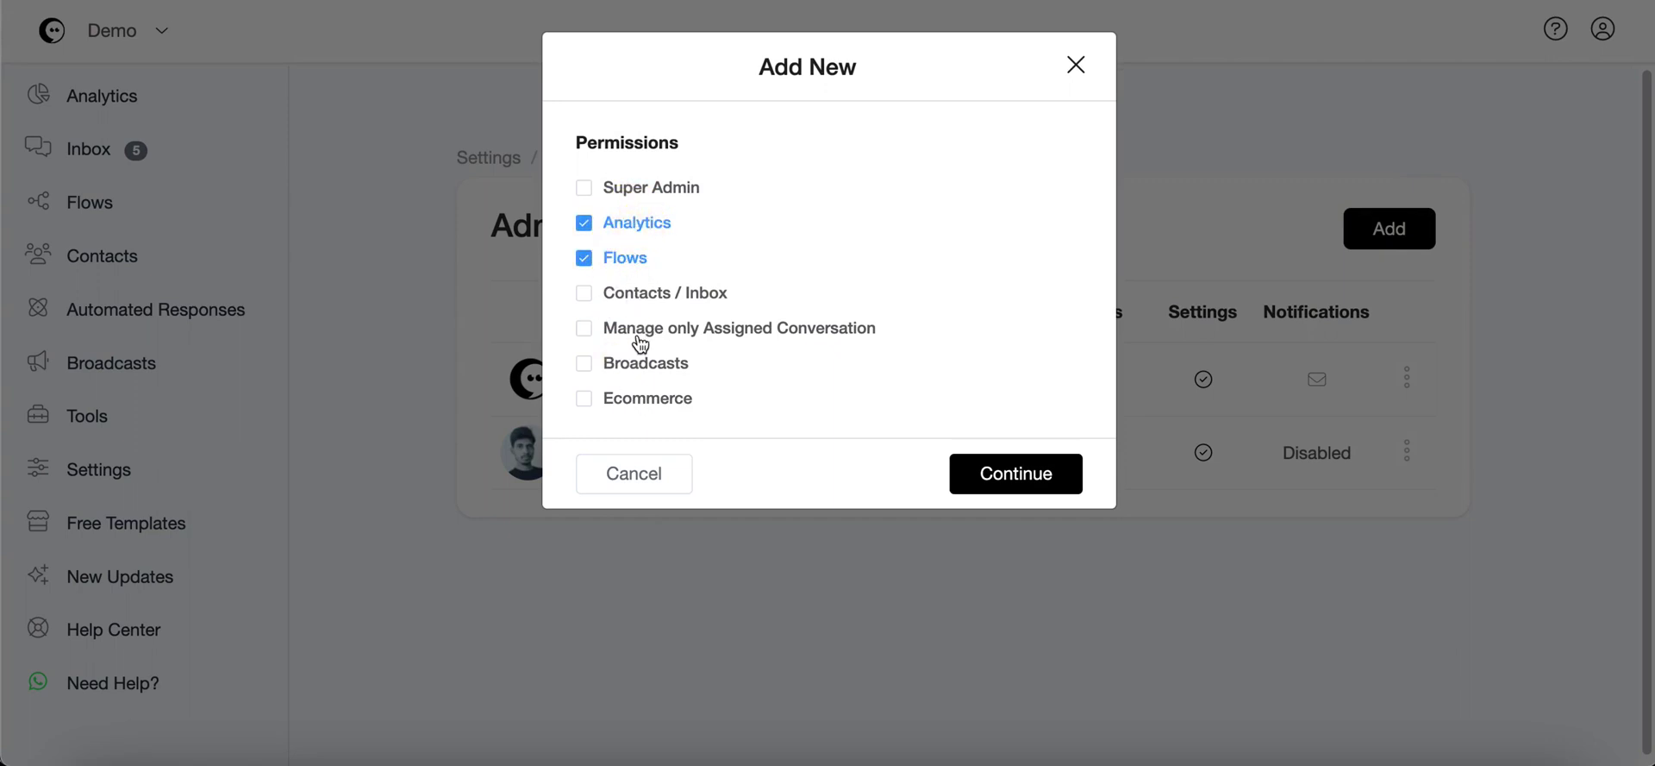
pyautogui.click(650, 378)
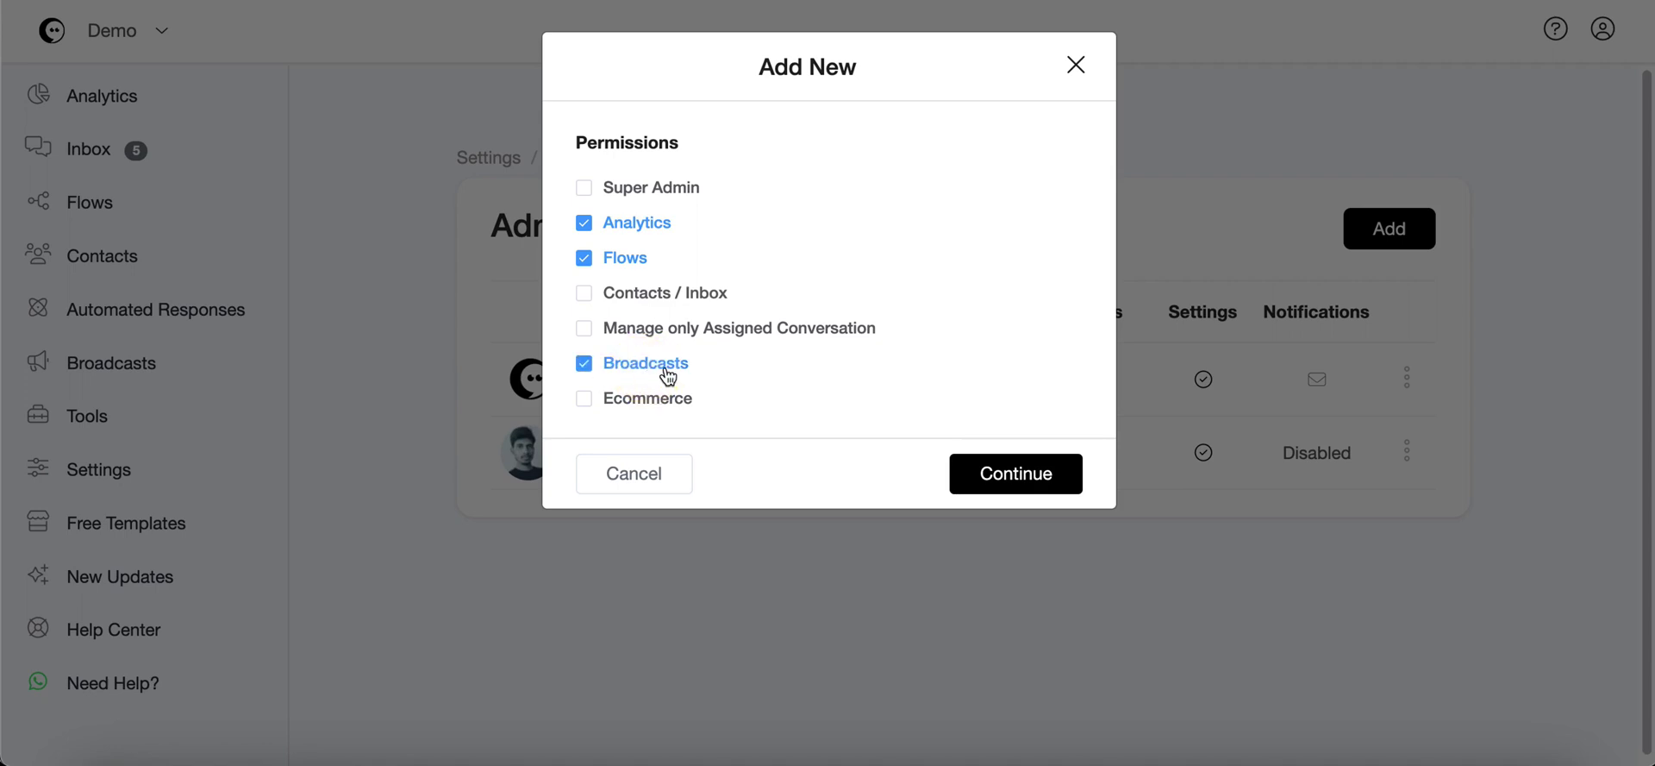
pyautogui.click(639, 401)
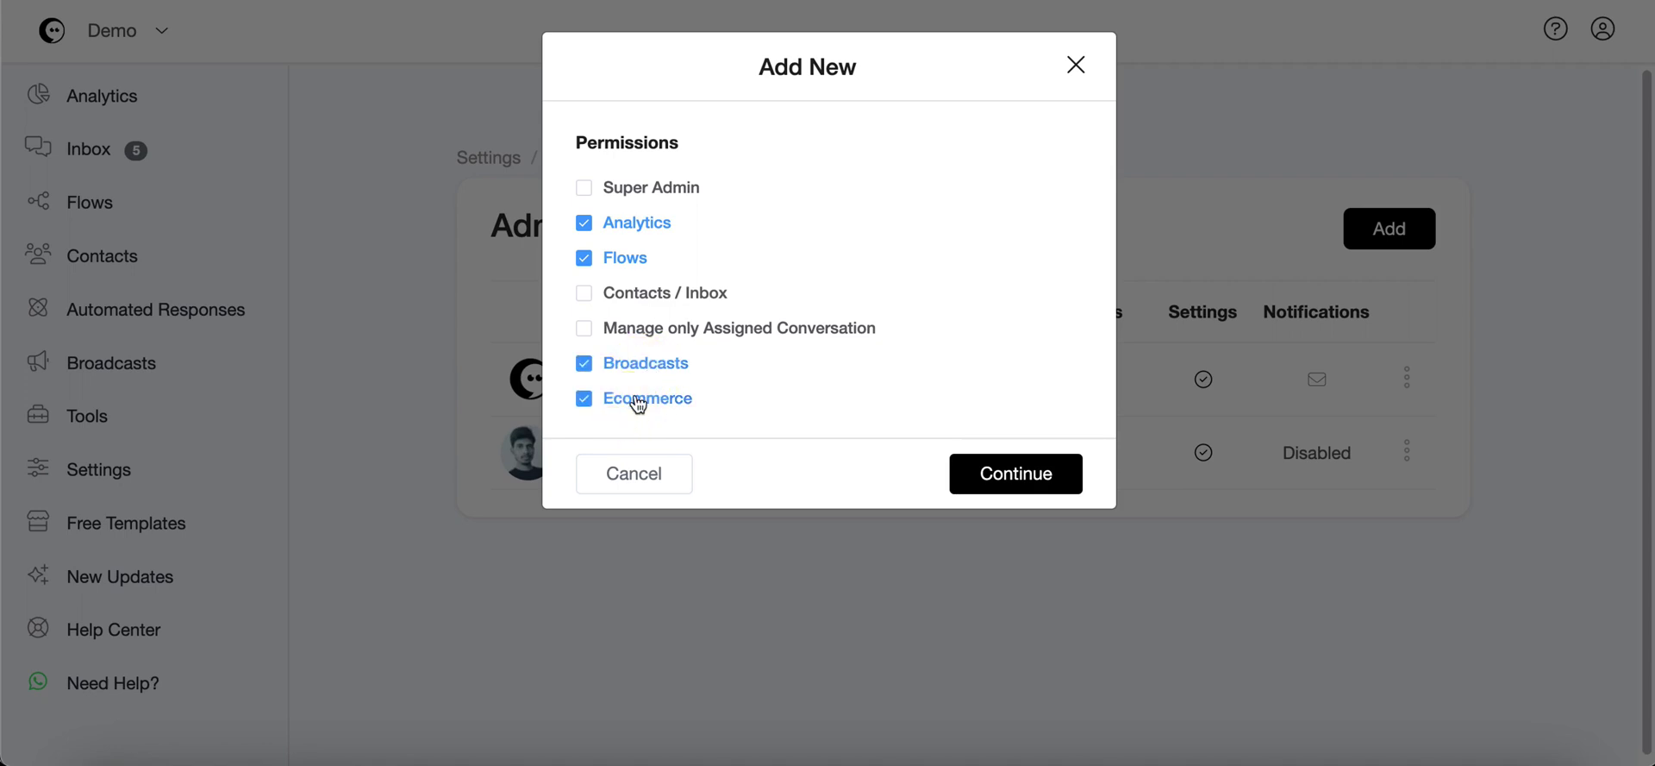
pyautogui.click(638, 397)
pyautogui.click(648, 369)
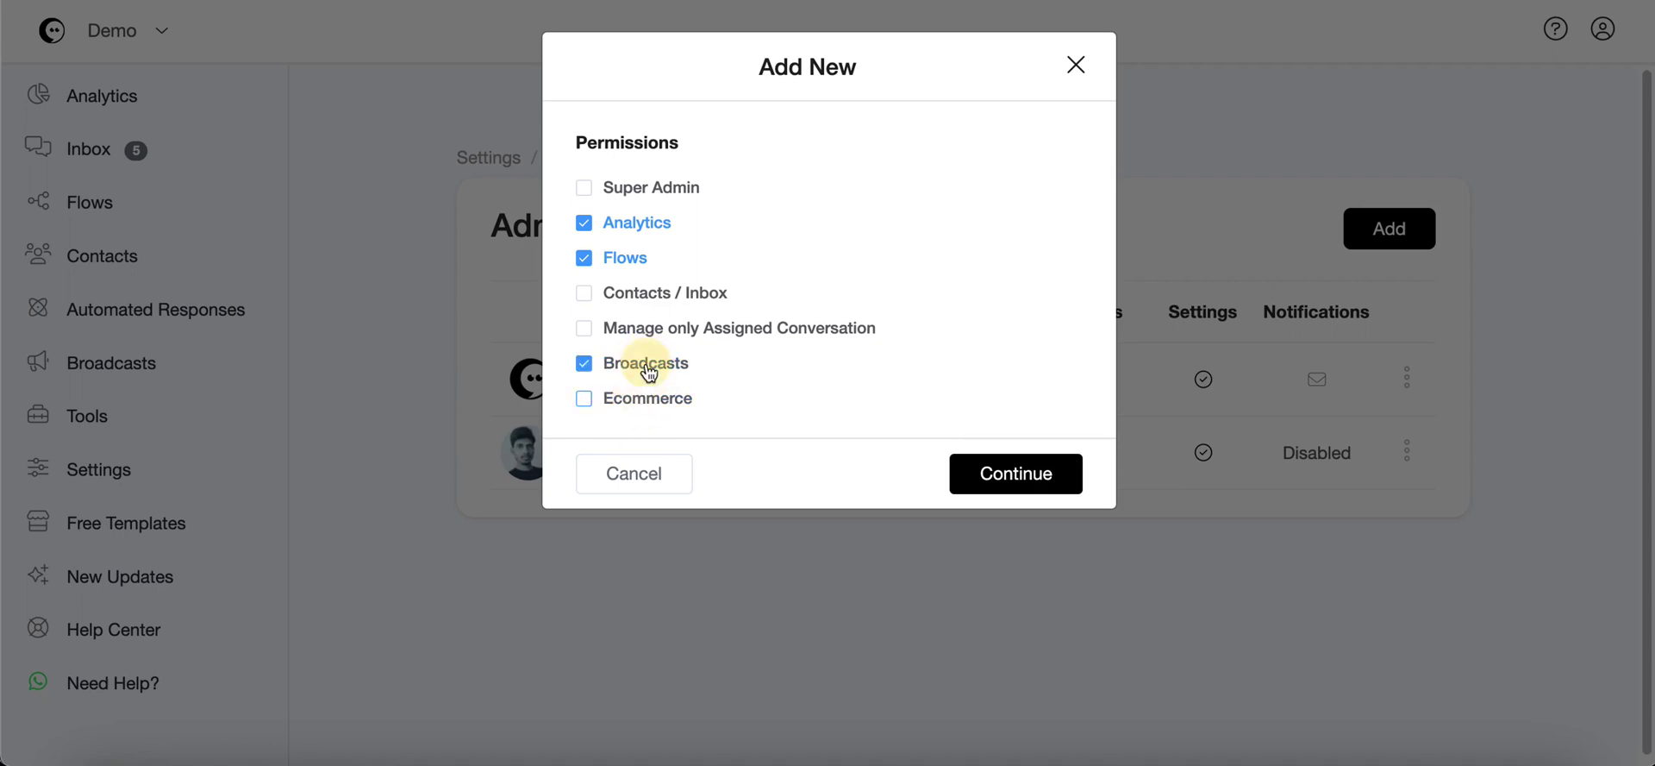
pyautogui.click(625, 260)
pyautogui.click(629, 226)
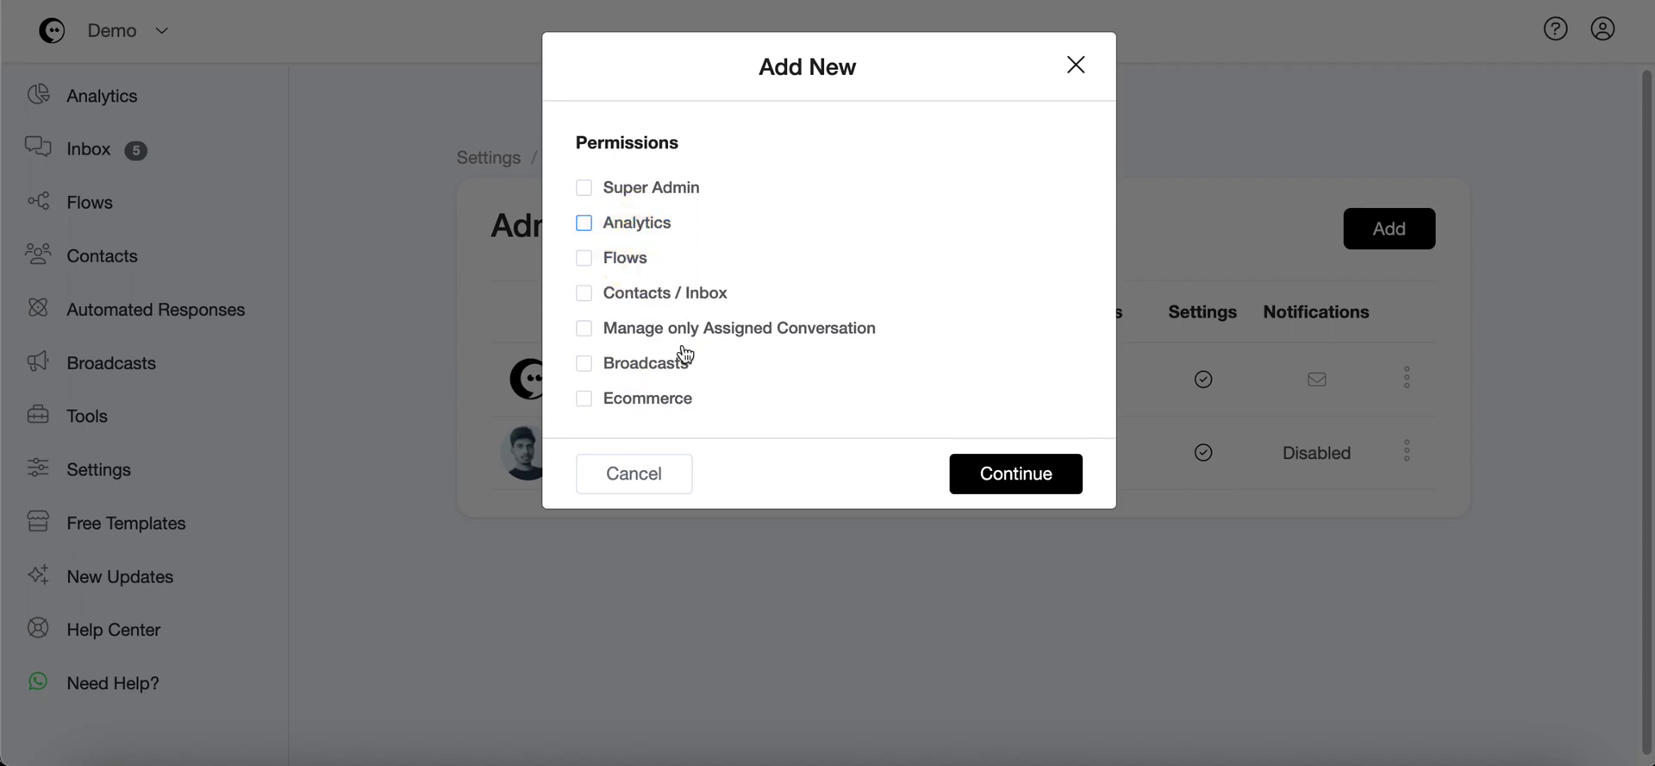
pyautogui.click(645, 476)
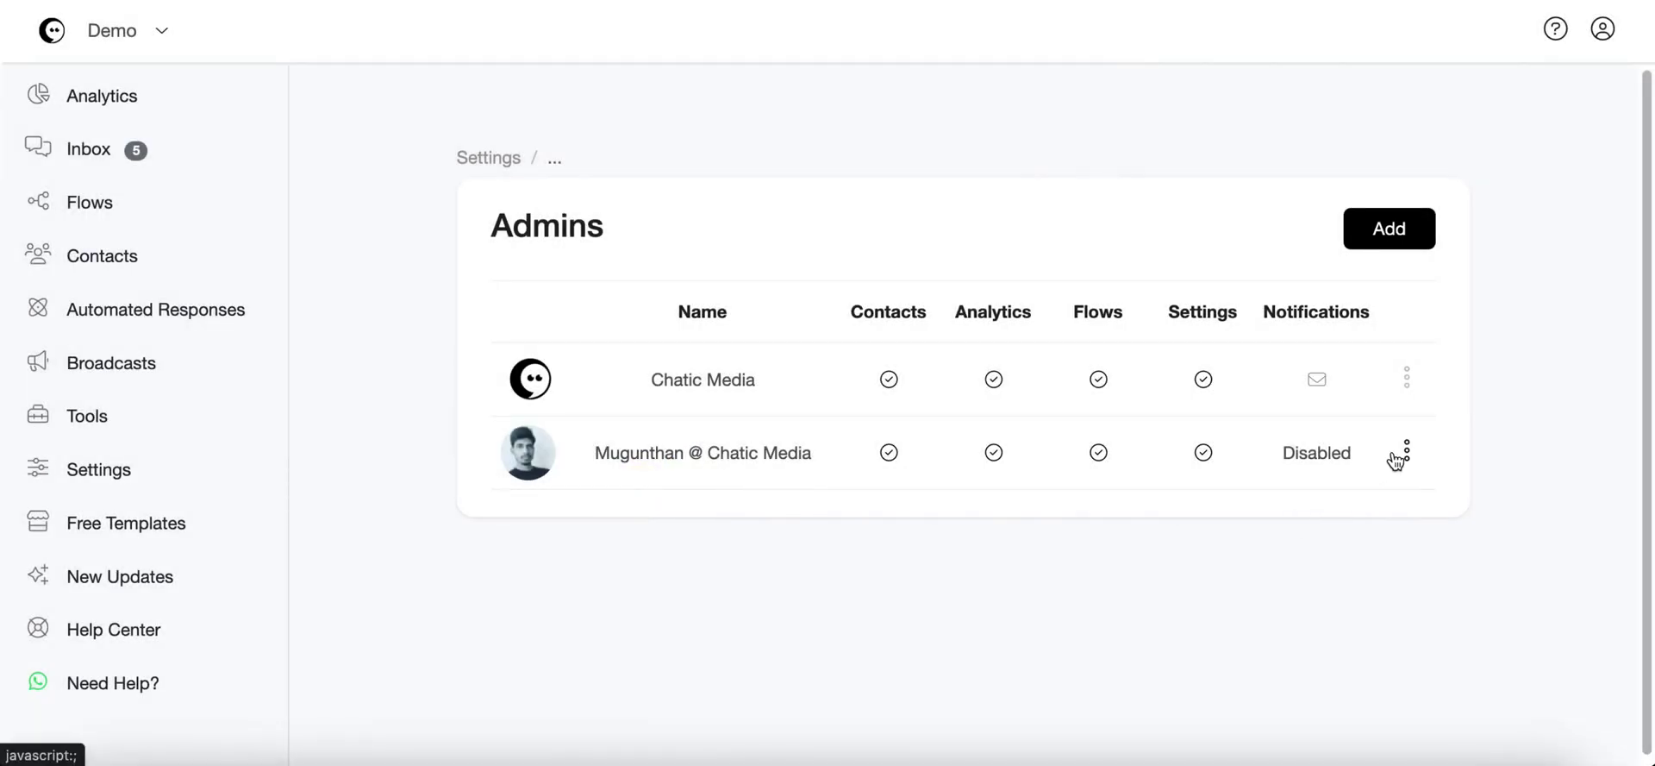
# Step: Compare the signed-in account's profile name with the second admin in the Admins list
pyautogui.moveTo(599, 458); pyautogui.dragTo(832, 458)
pyautogui.click(1603, 28)
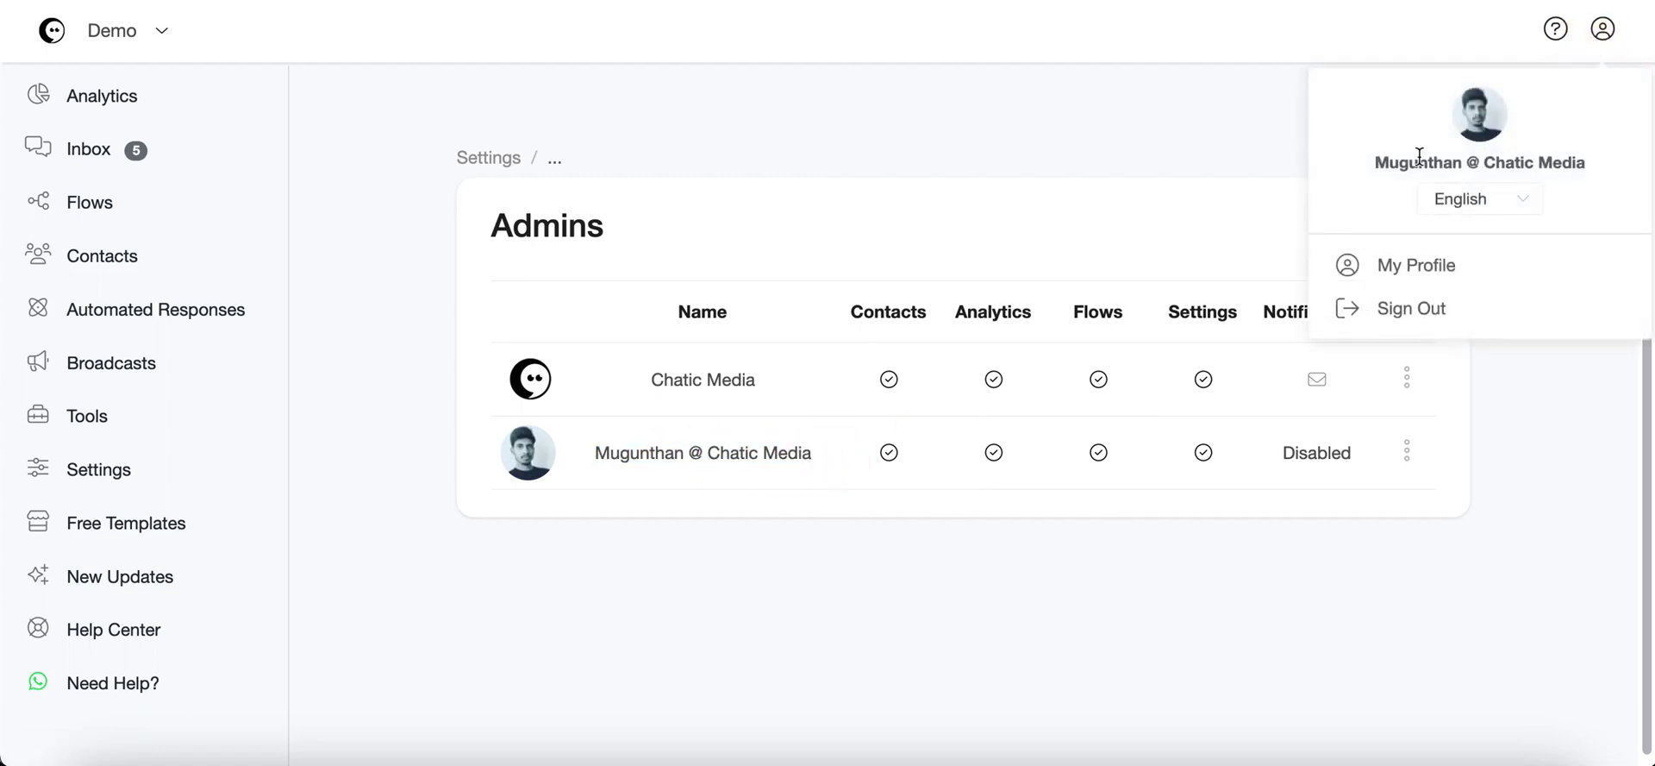
pyautogui.click(1131, 167)
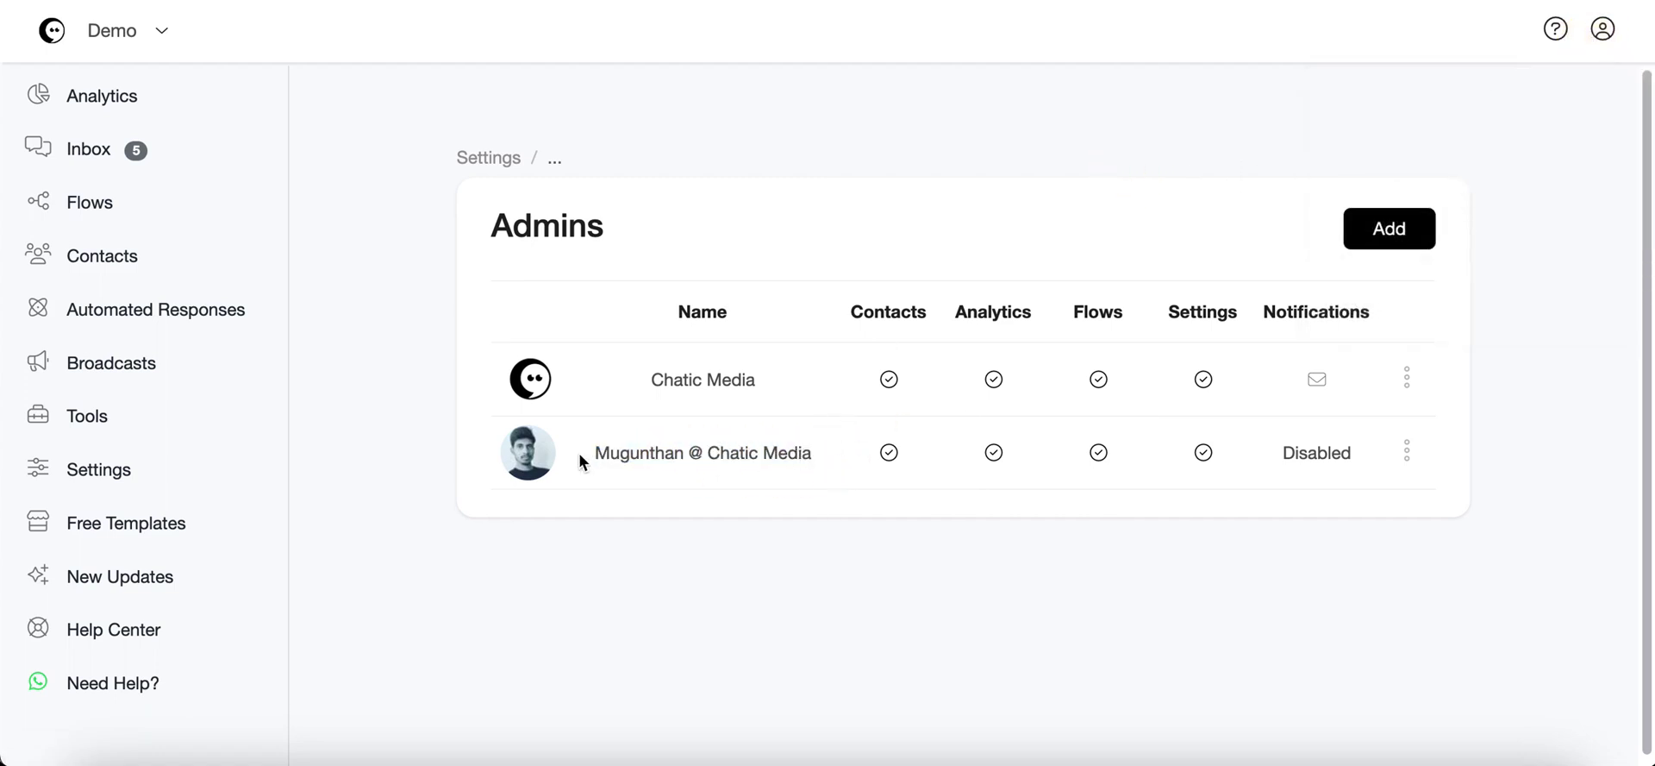
pyautogui.moveTo(580, 457); pyautogui.dragTo(876, 456)
pyautogui.click(916, 451)
# Step: Open the second admin's settings for editing and turn off the Super Admin permission
pyautogui.click(1407, 453)
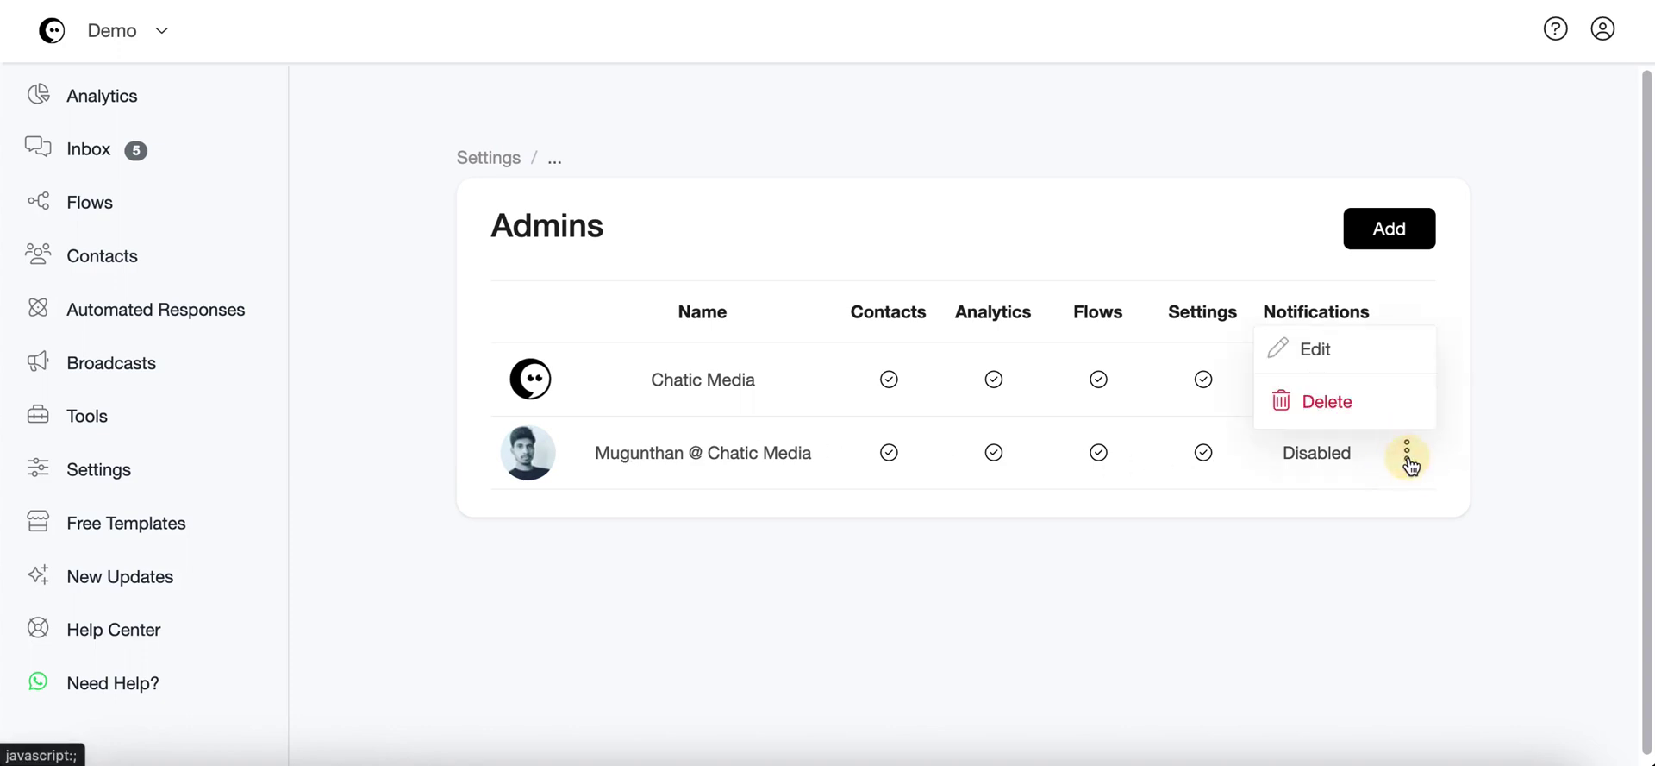
pyautogui.click(1325, 368)
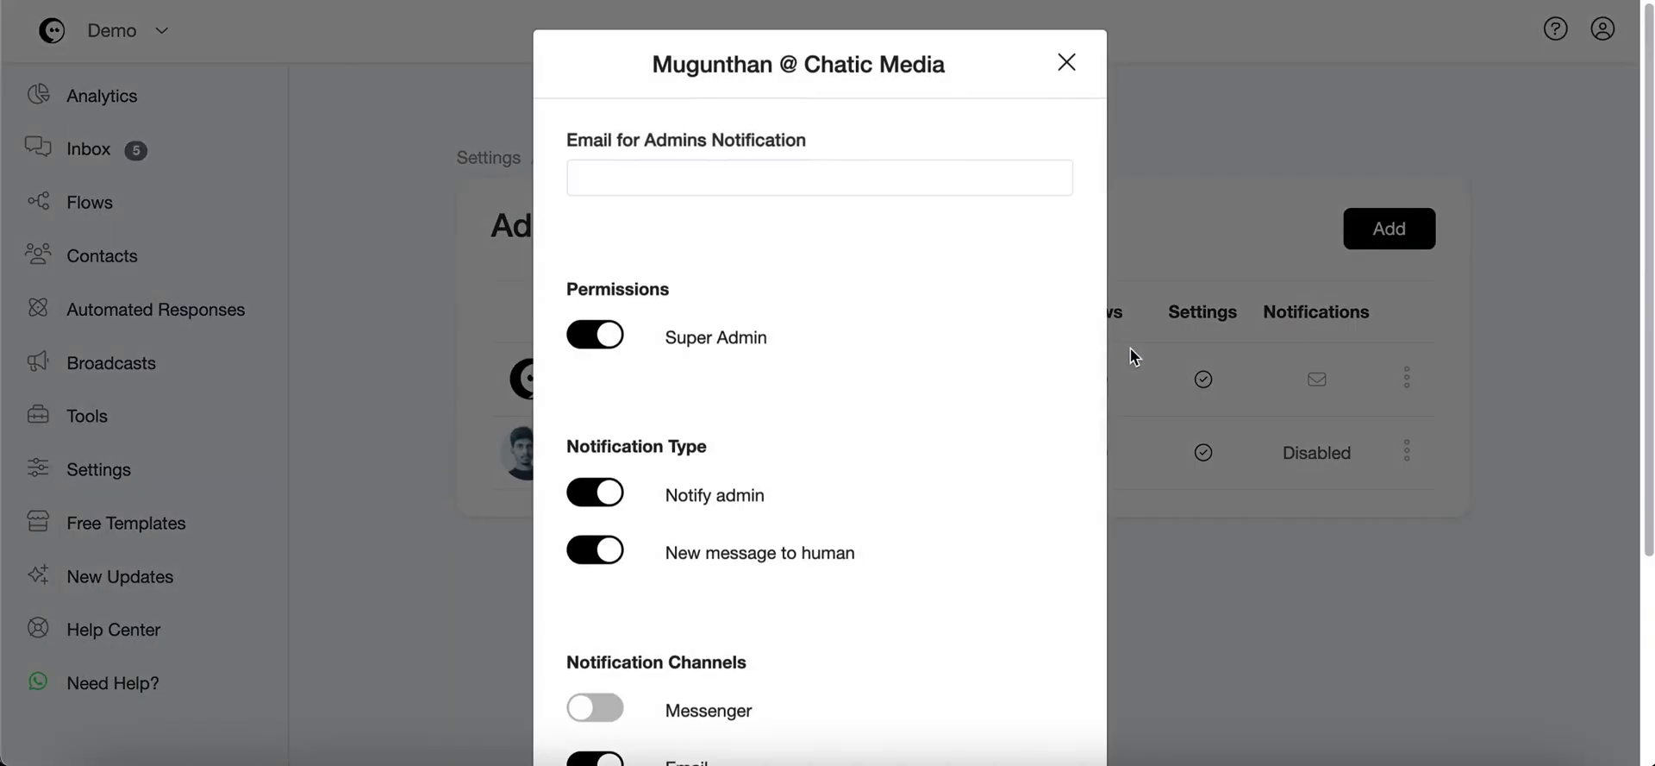
pyautogui.scroll(-2, 612, 490)
pyautogui.scroll(2, 615, 485)
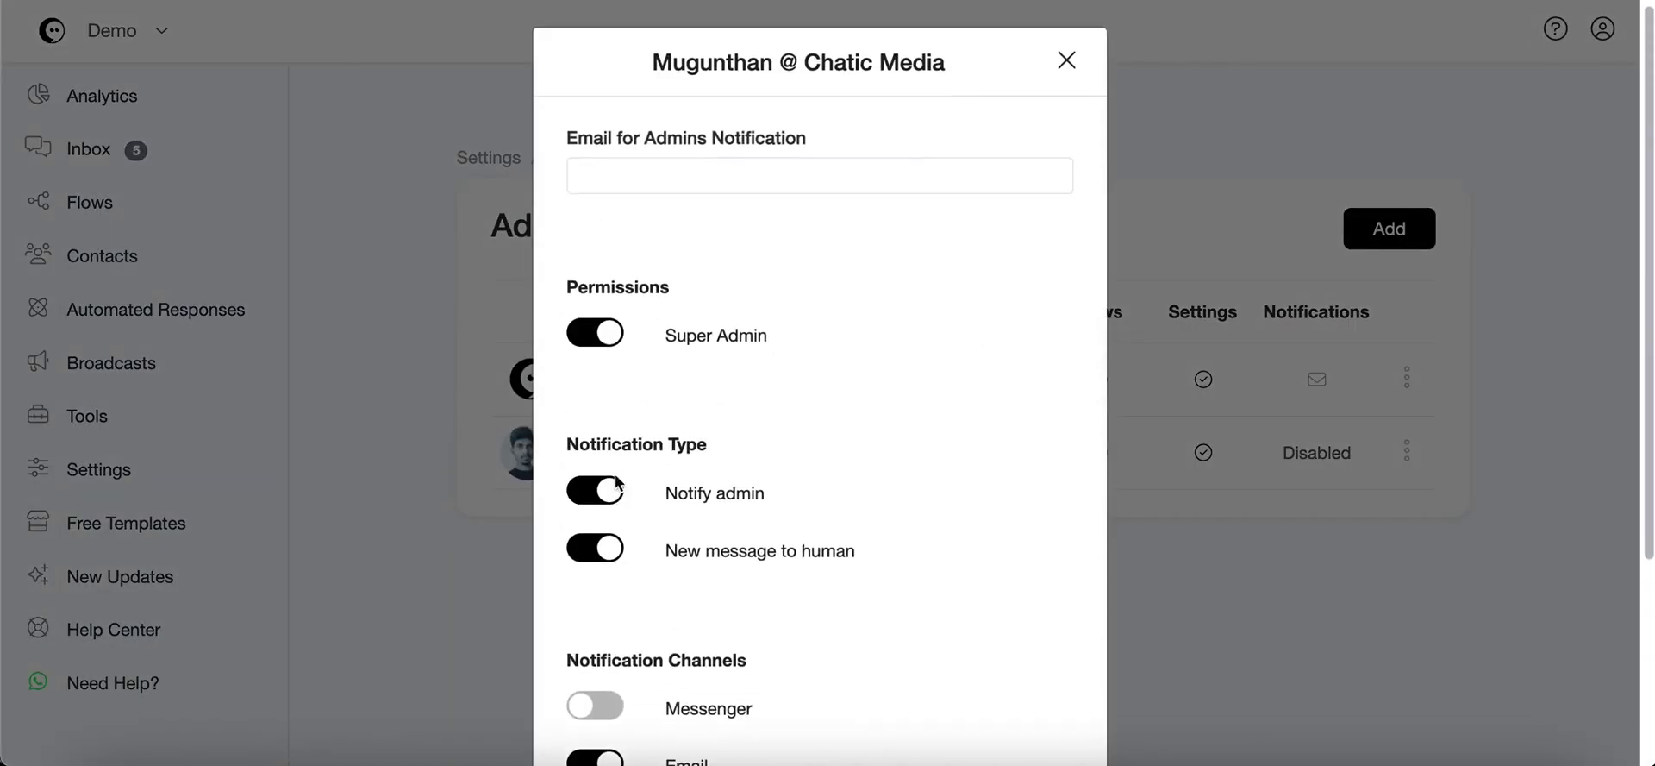
pyautogui.click(603, 334)
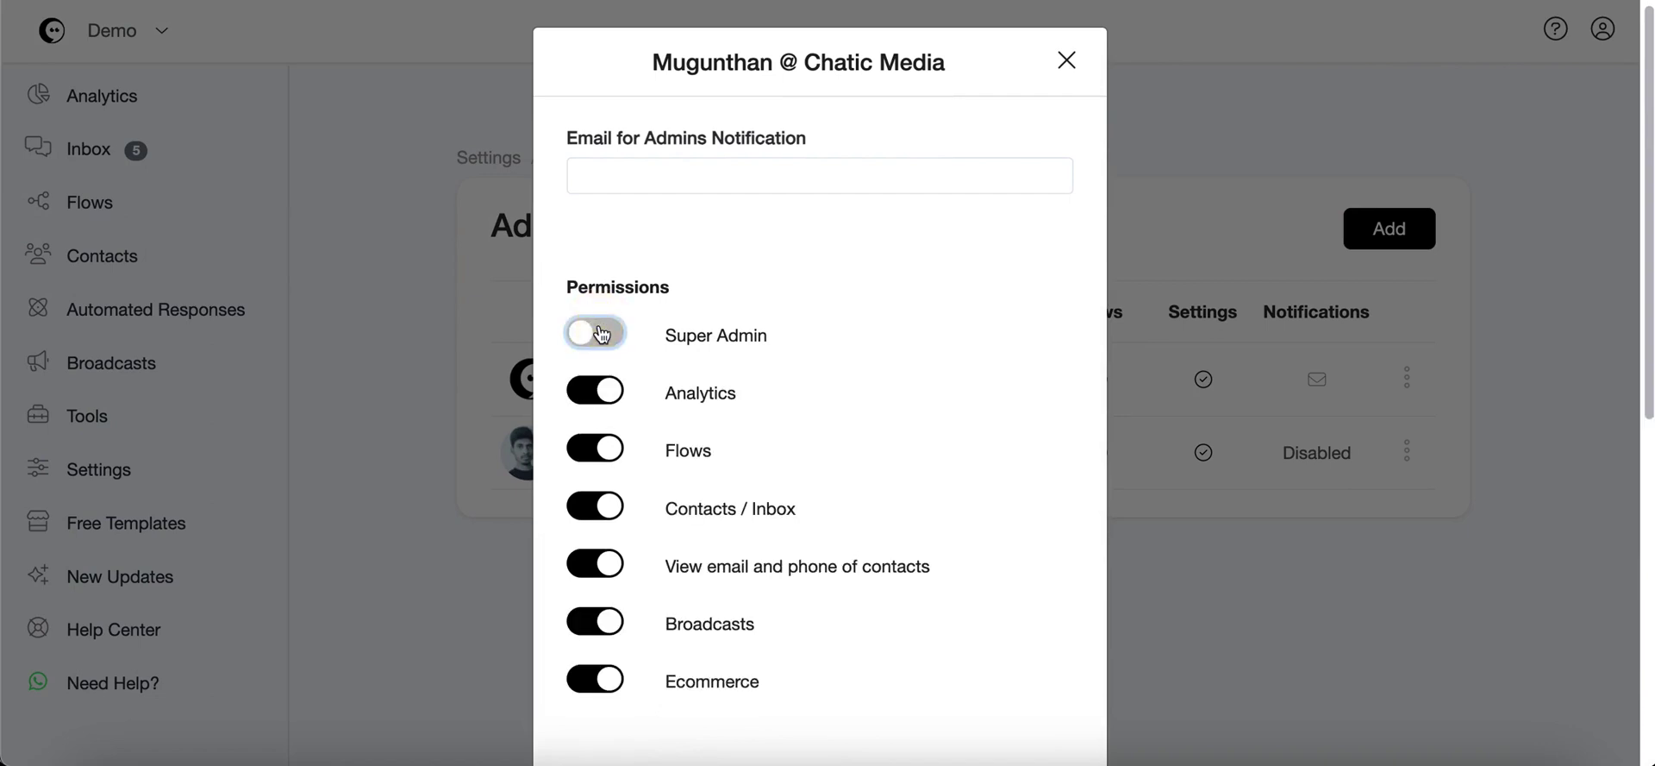
# Step: Turn off the Analytics, Flows, Contacts / Inbox, View email and phone of contacts, Broadcasts and Ecommerce permissions for the second admin
pyautogui.scroll(-2, 606, 431)
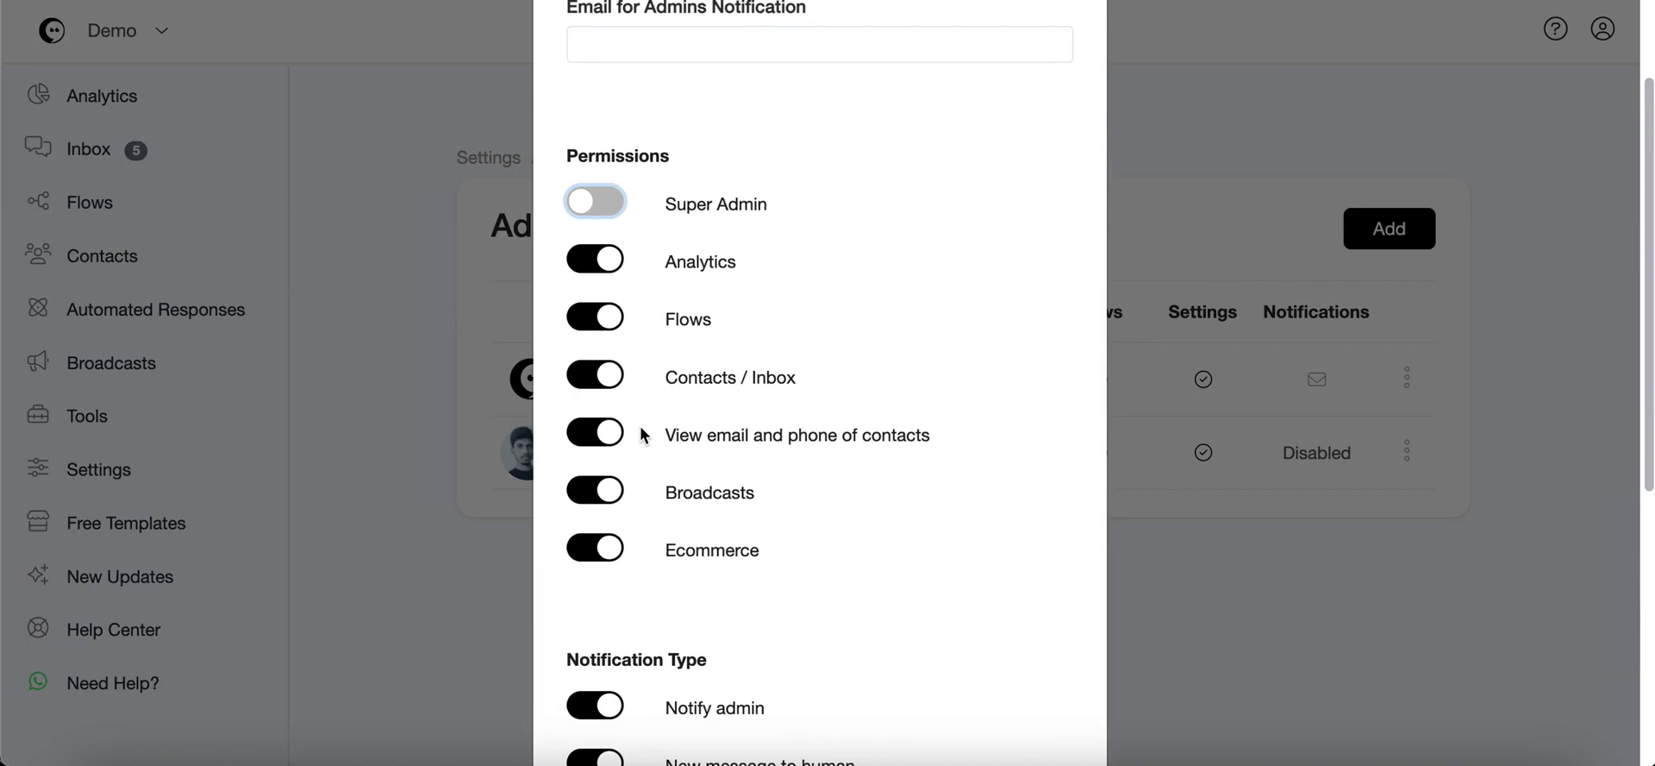
pyautogui.click(606, 260)
pyautogui.click(606, 327)
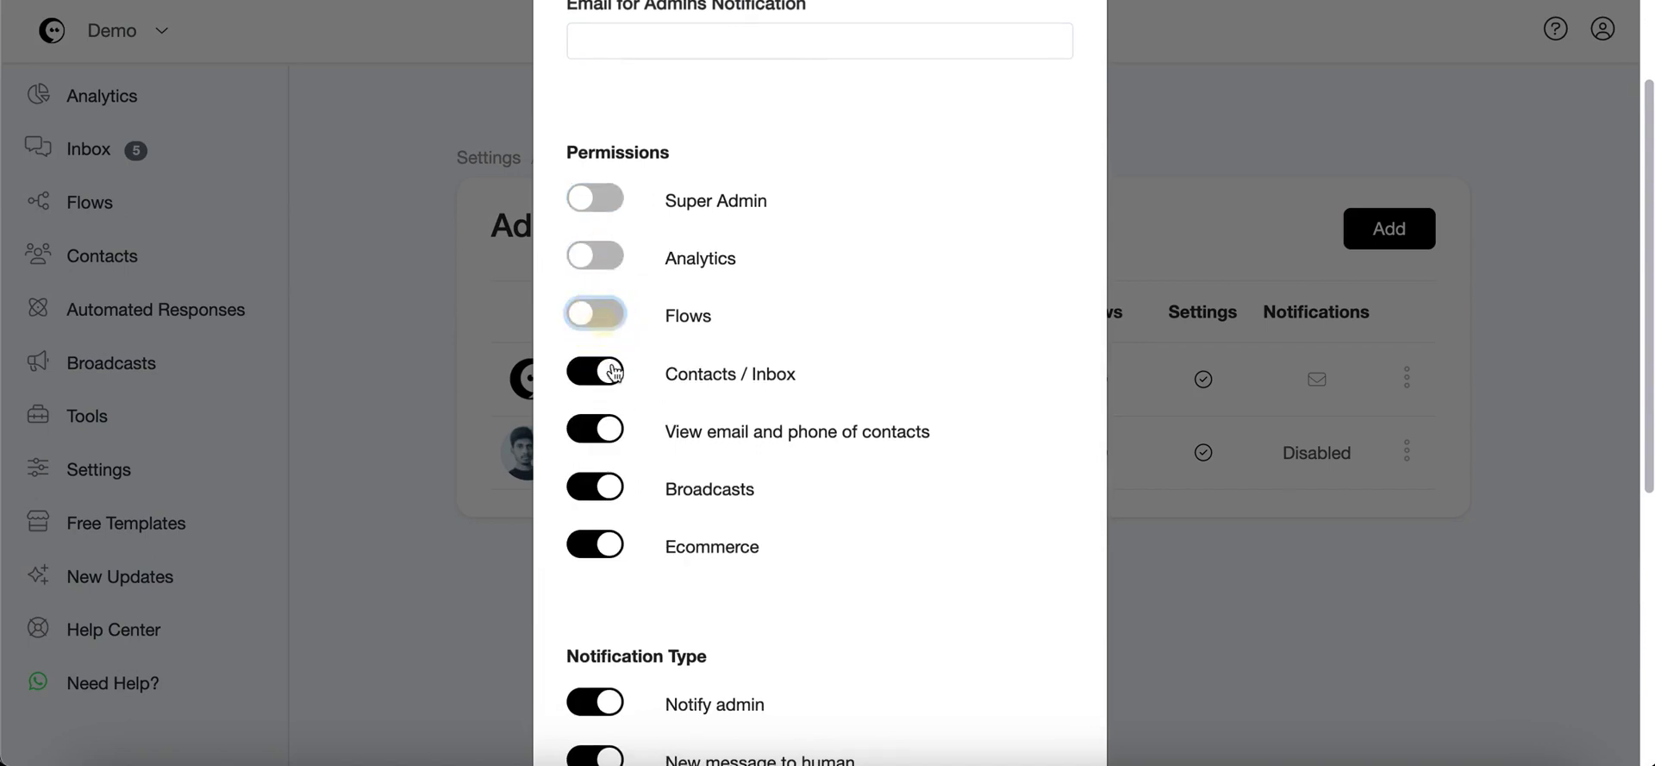
pyautogui.click(606, 436)
pyautogui.click(599, 488)
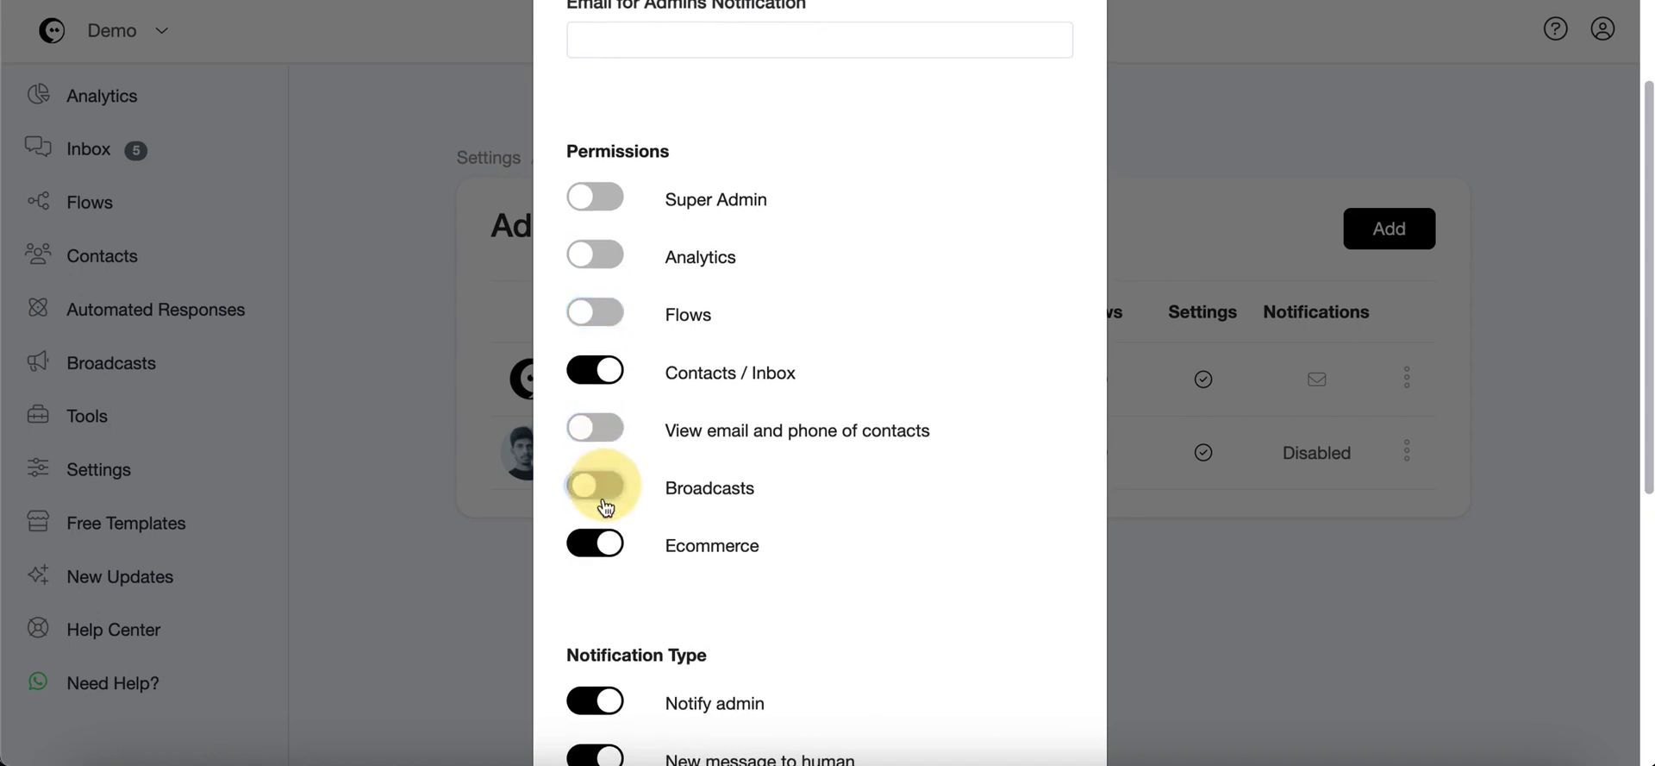
pyautogui.click(595, 543)
pyautogui.click(597, 371)
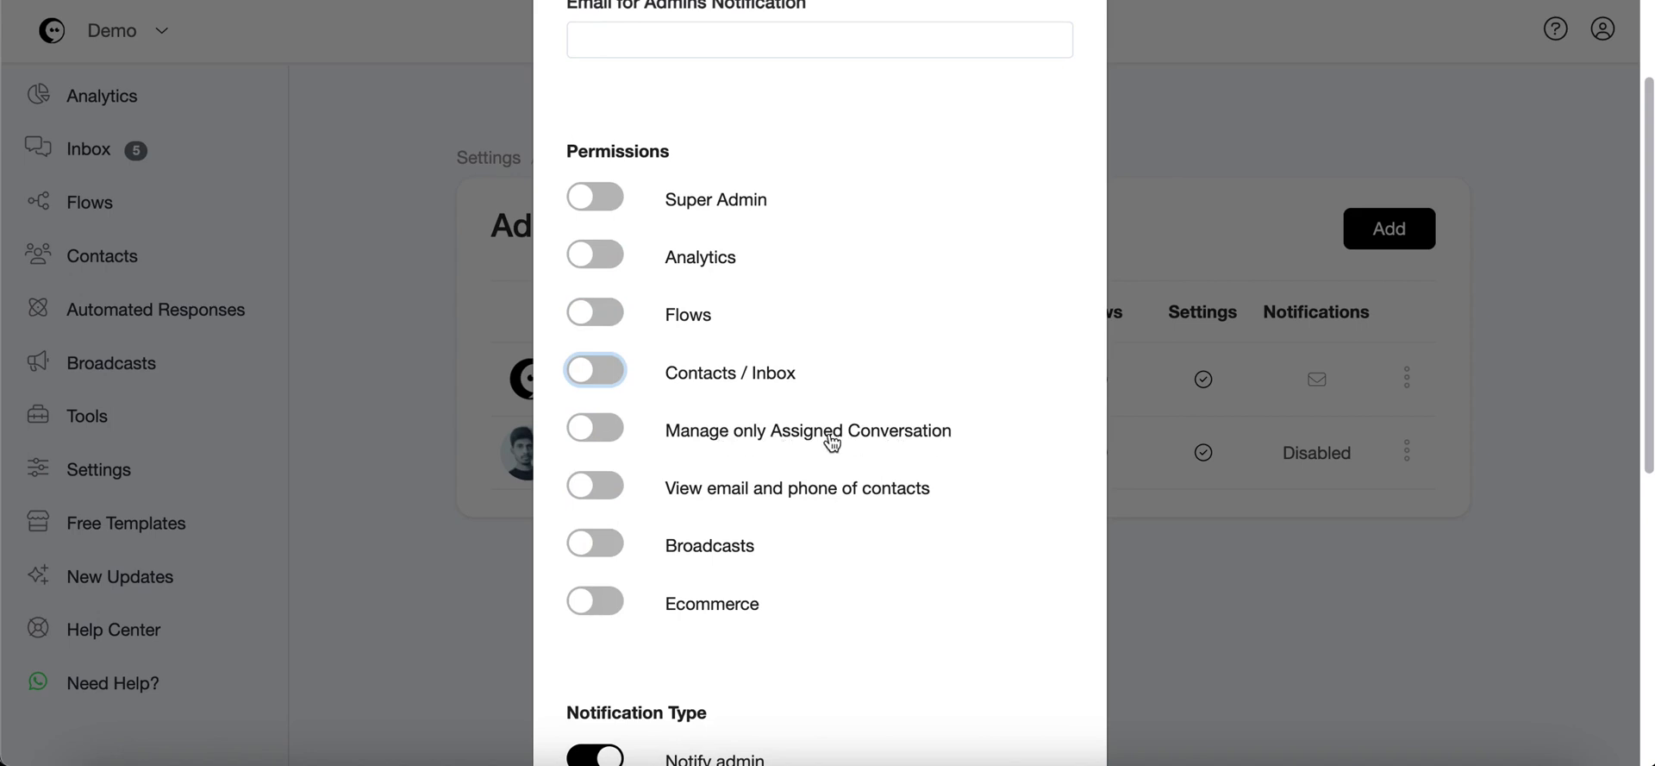
# Step: Grant the second admin the Manage only Assigned Conversation permission, review the notification settings, and save the changes
pyautogui.click(604, 429)
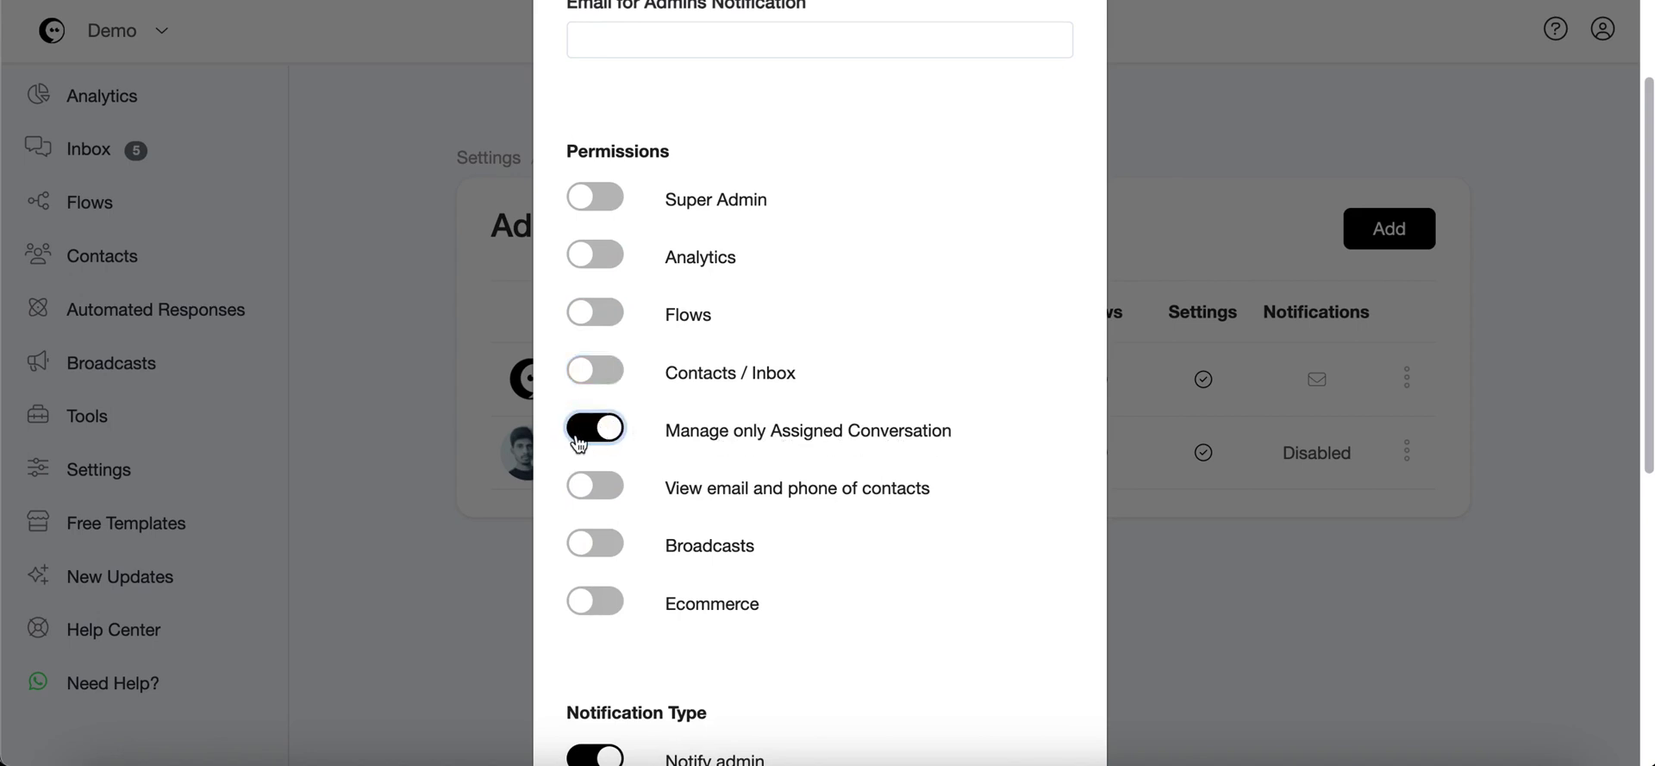
pyautogui.scroll(-3, 577, 444)
pyautogui.scroll(-5, 695, 359)
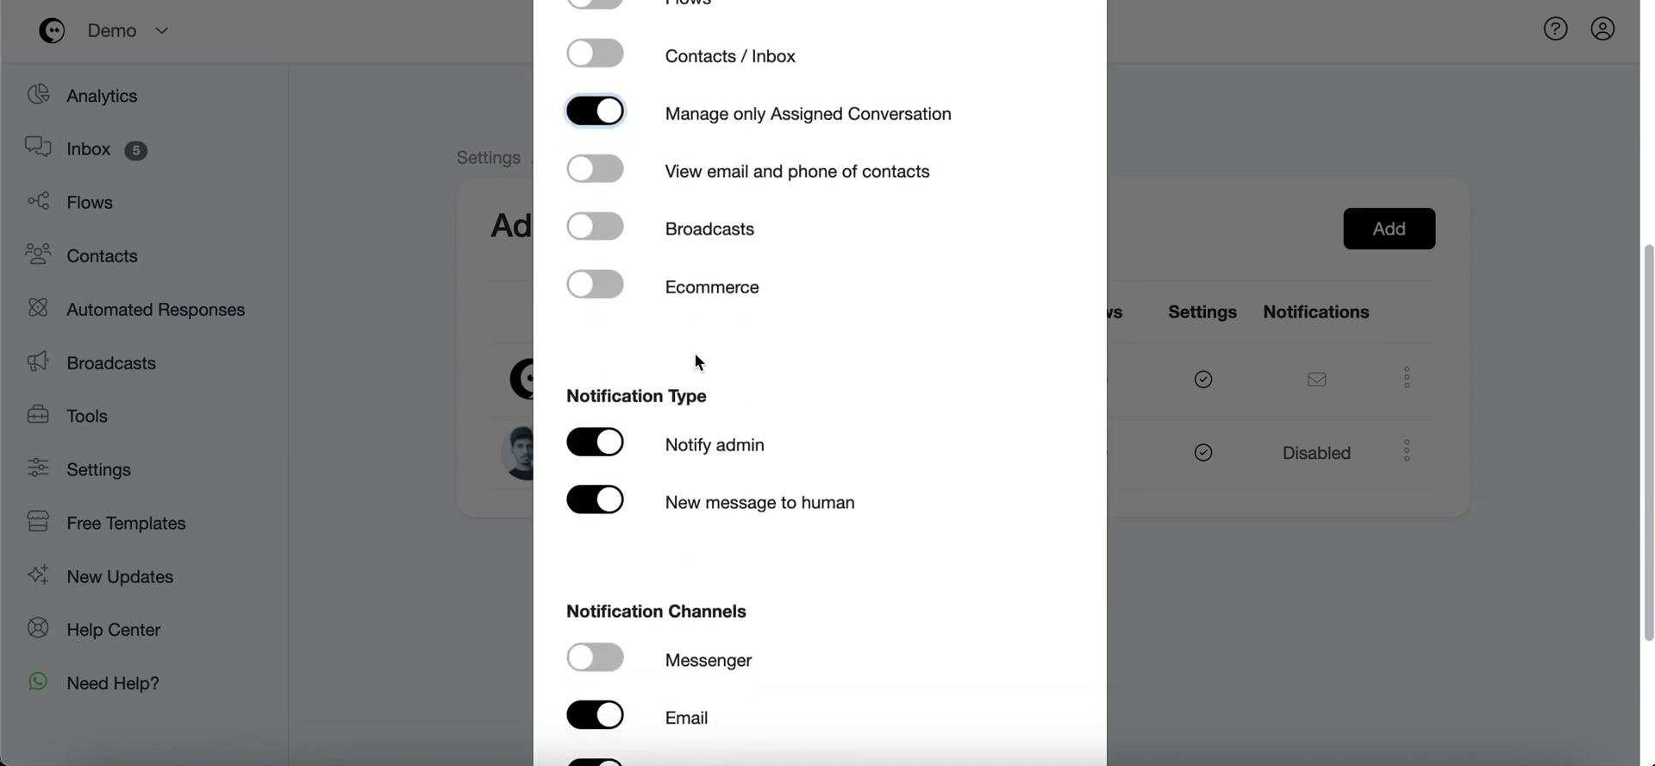
pyautogui.scroll(5, 730, 180)
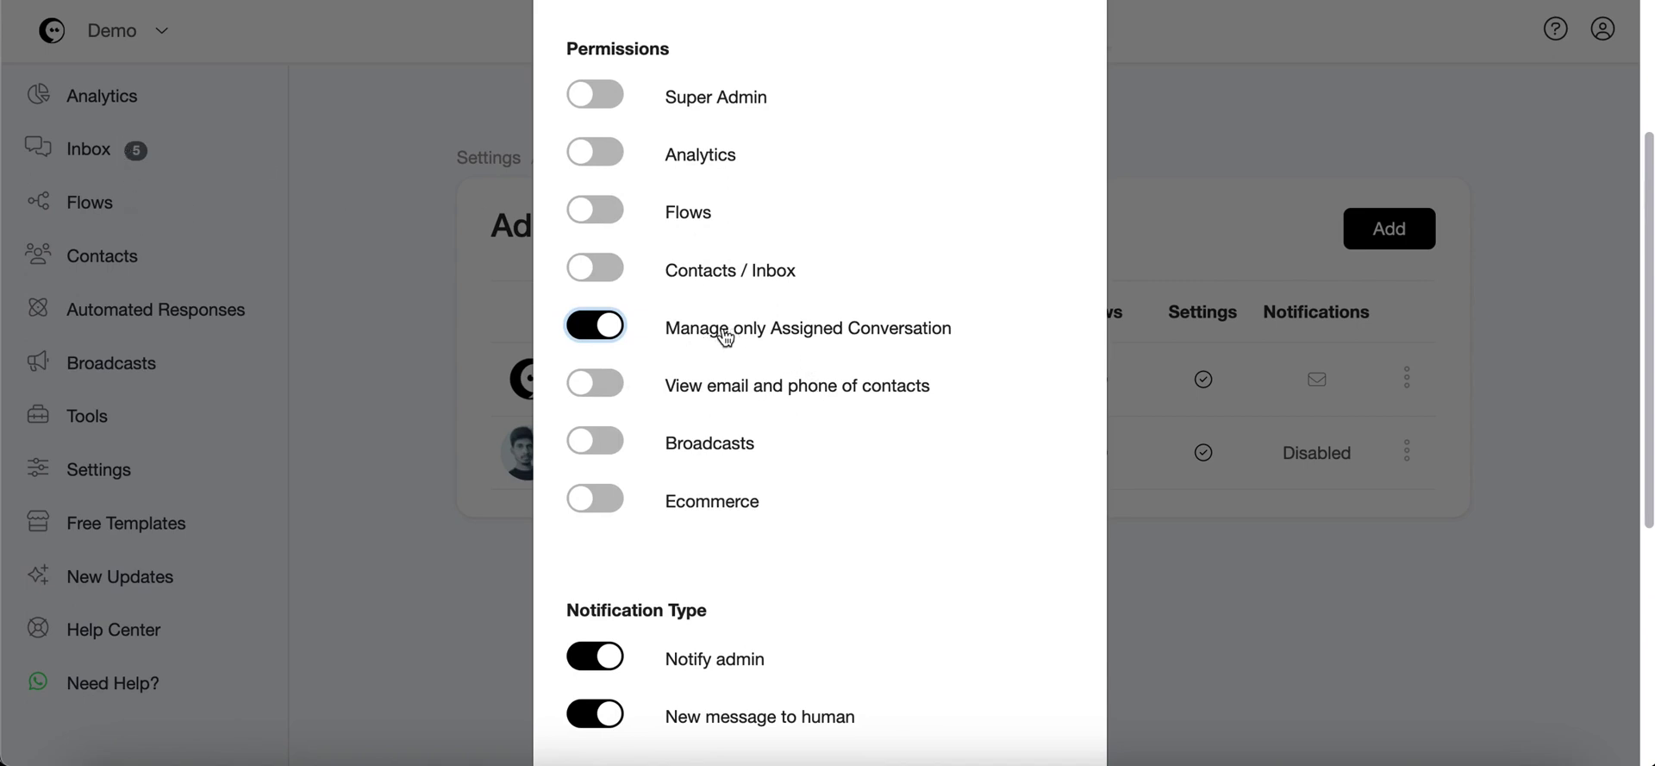
pyautogui.scroll(-5, 802, 423)
pyautogui.scroll(5, 806, 354)
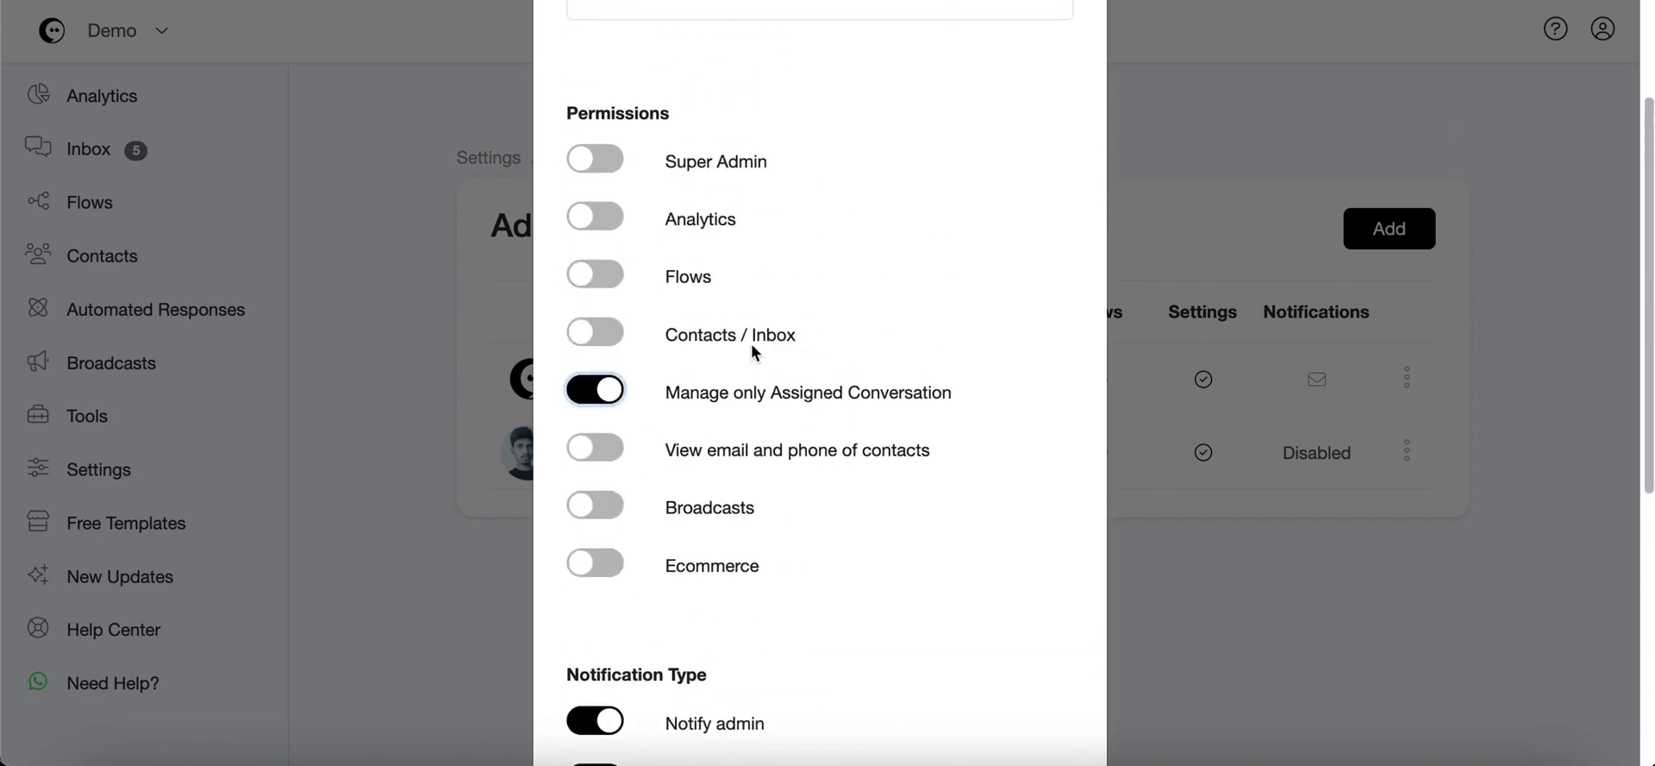
pyautogui.scroll(-6, 758, 414)
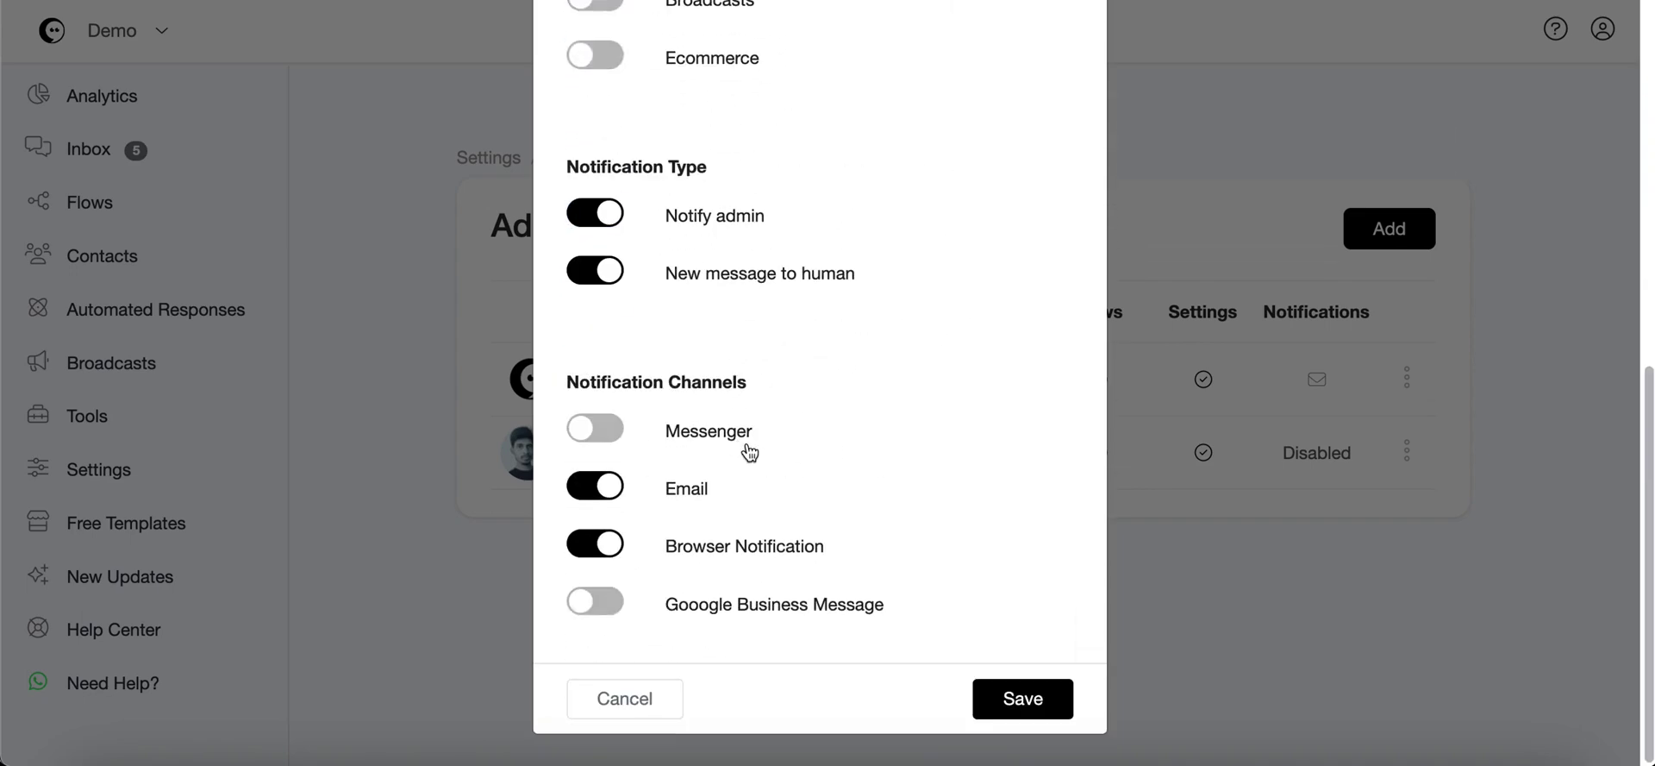
pyautogui.click(1001, 698)
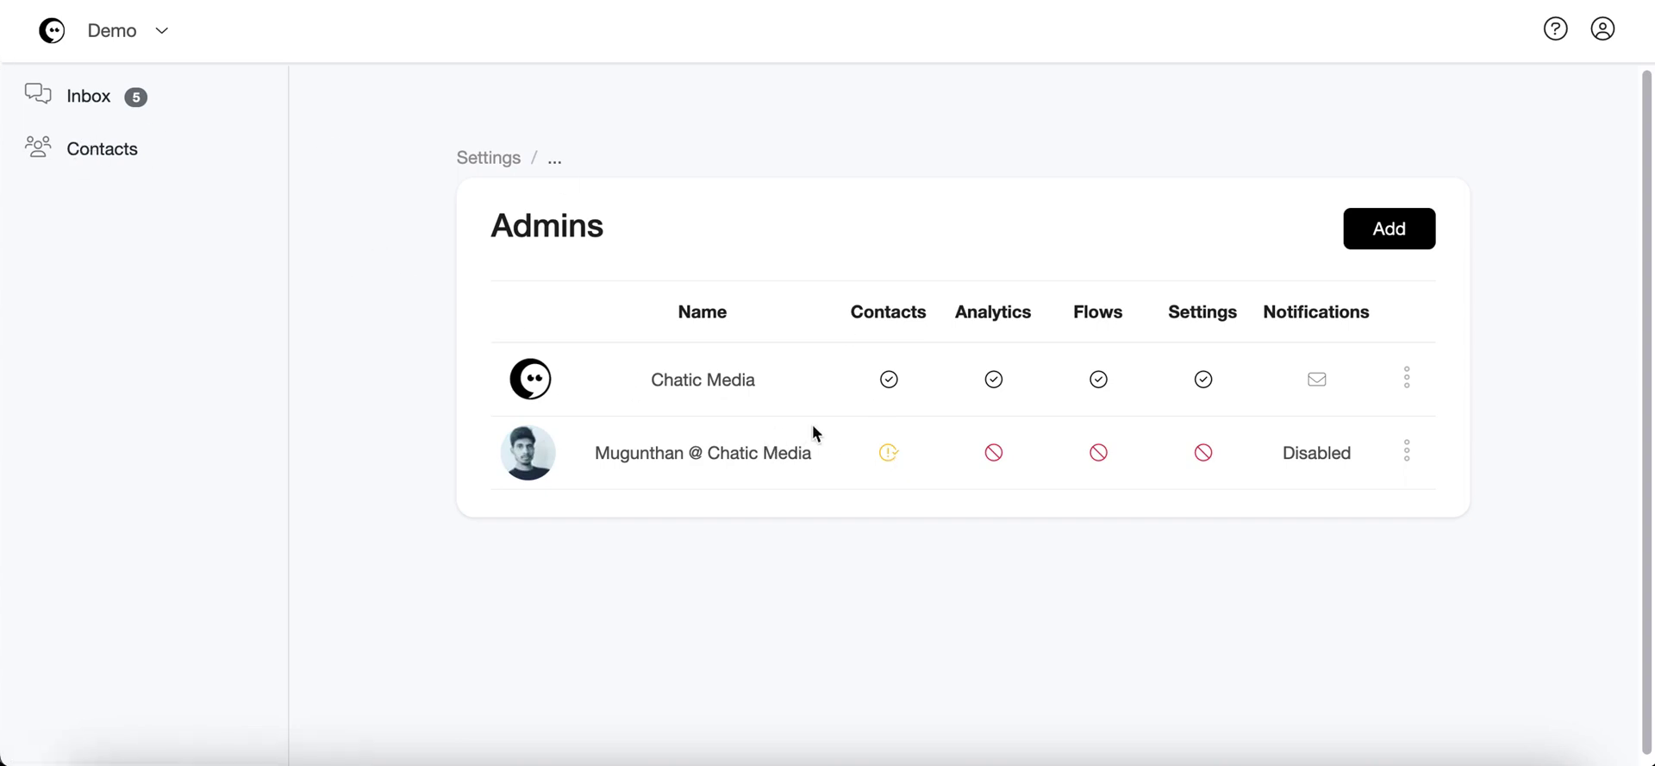
# Step: Examine the Contacts list, the guest's contact details and the All Conversations inbox view as the restricted admin
pyautogui.click(126, 157)
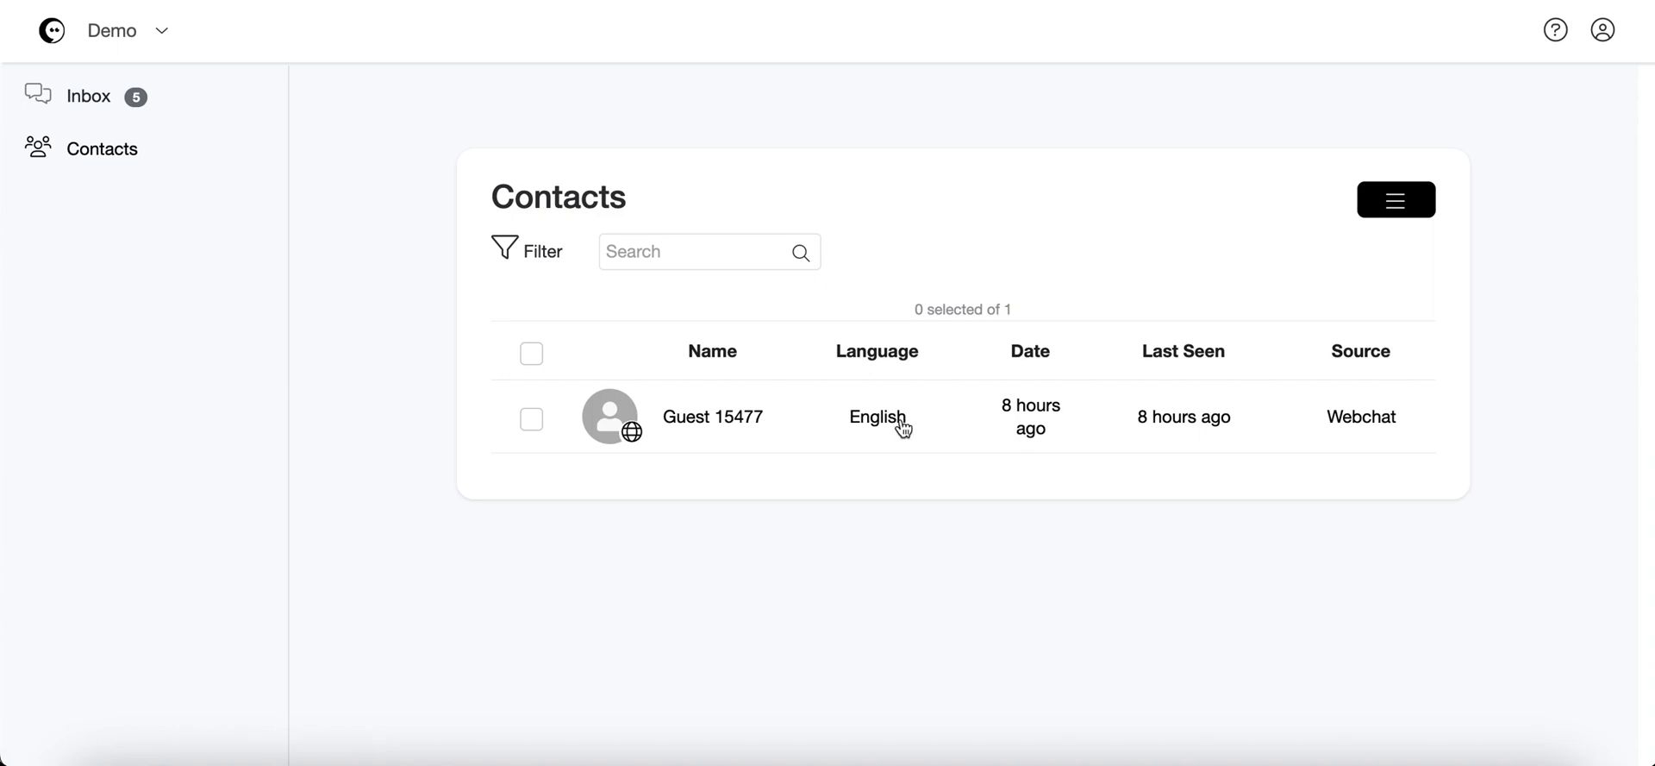
pyautogui.click(82, 105)
pyautogui.click(284, 204)
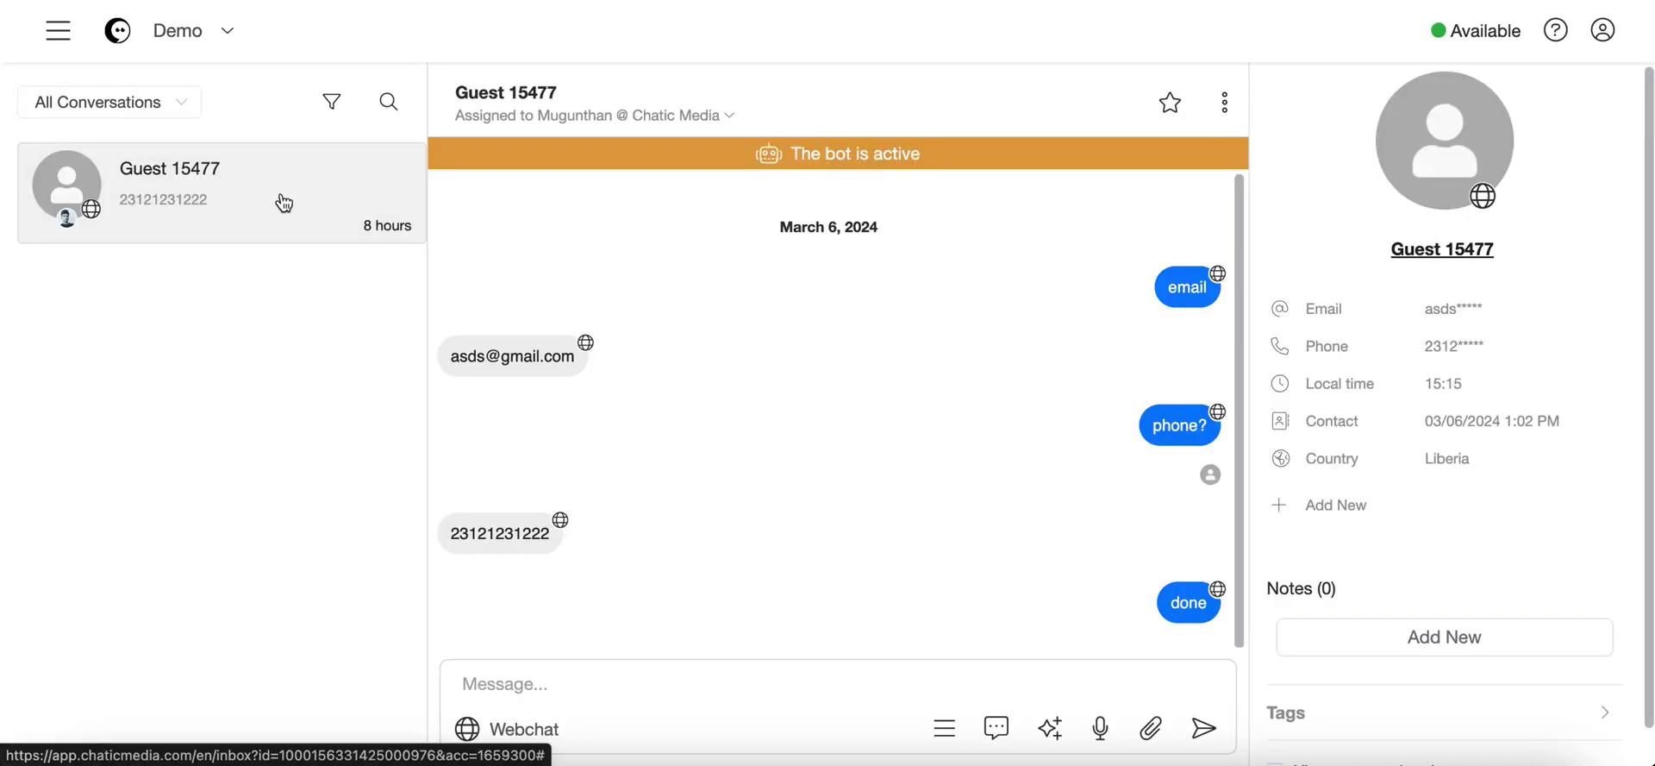
pyautogui.click(134, 108)
pyautogui.click(110, 249)
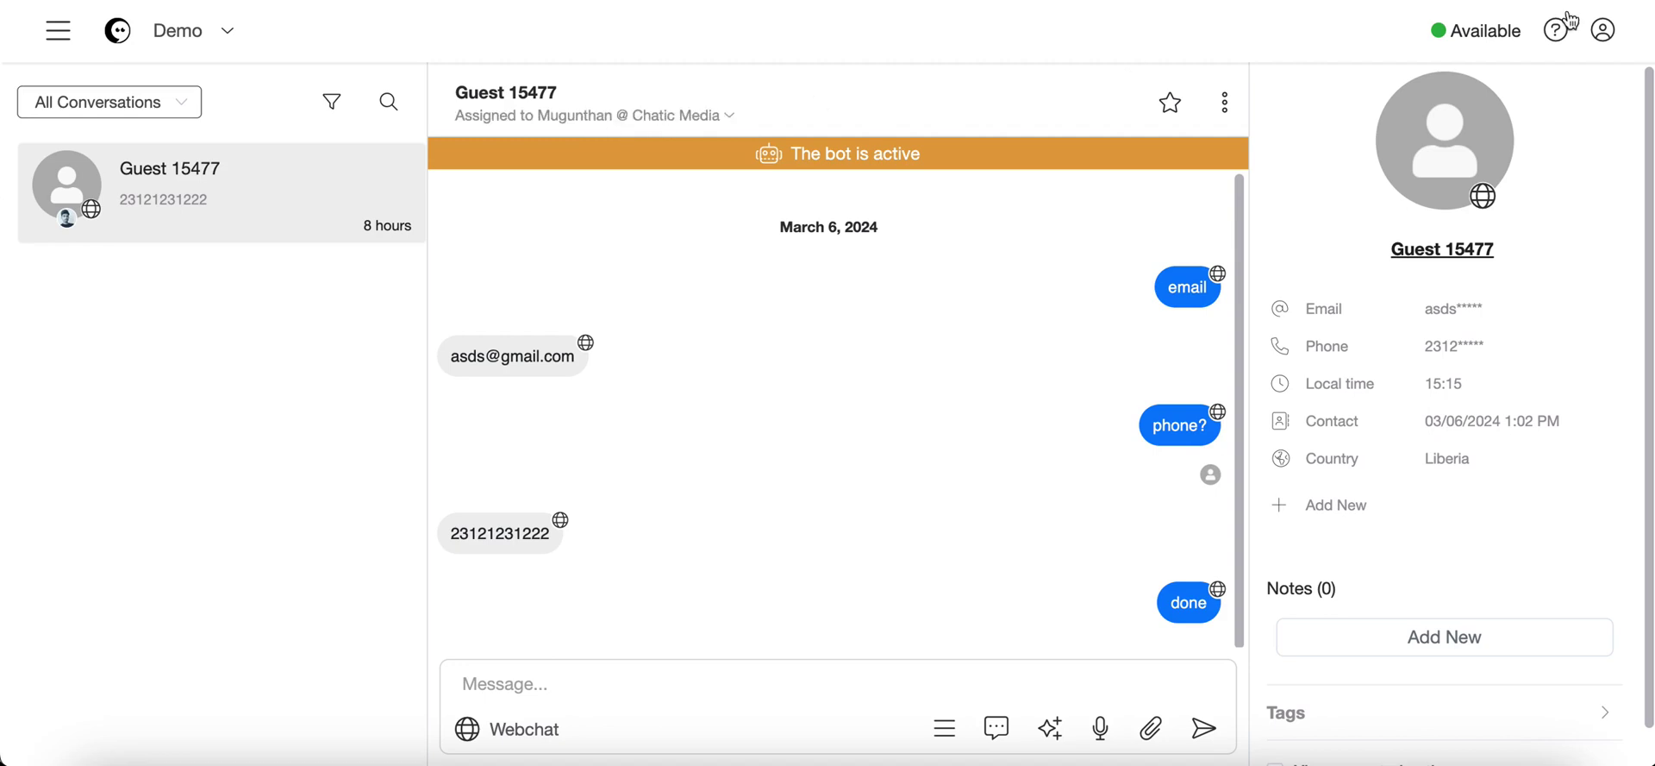
pyautogui.click(1602, 34)
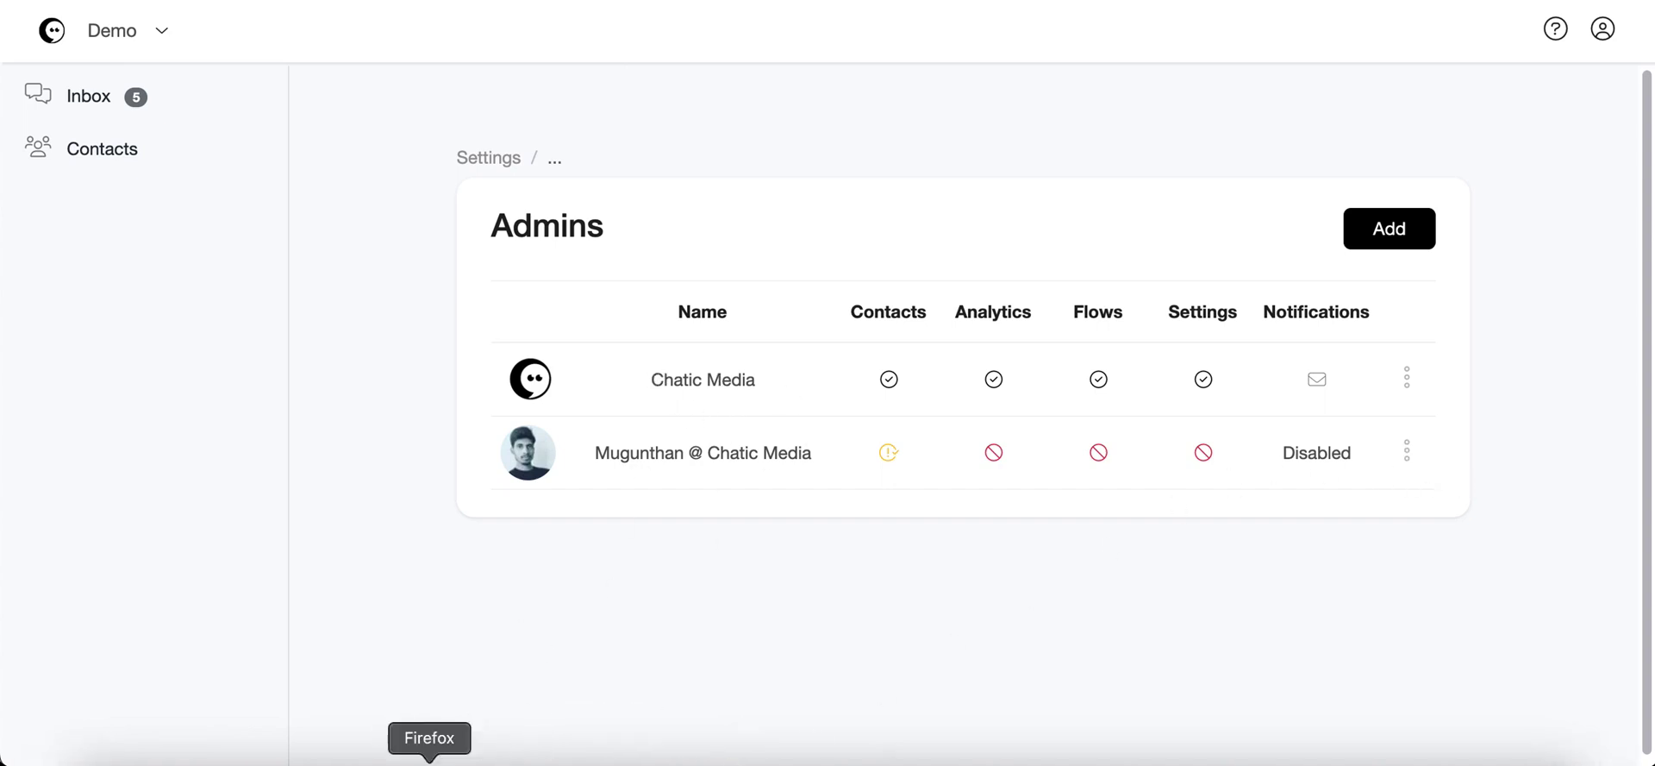
# Step: Switch to Firefox and open the Admins page in the bot's settings
pyautogui.click(431, 758)
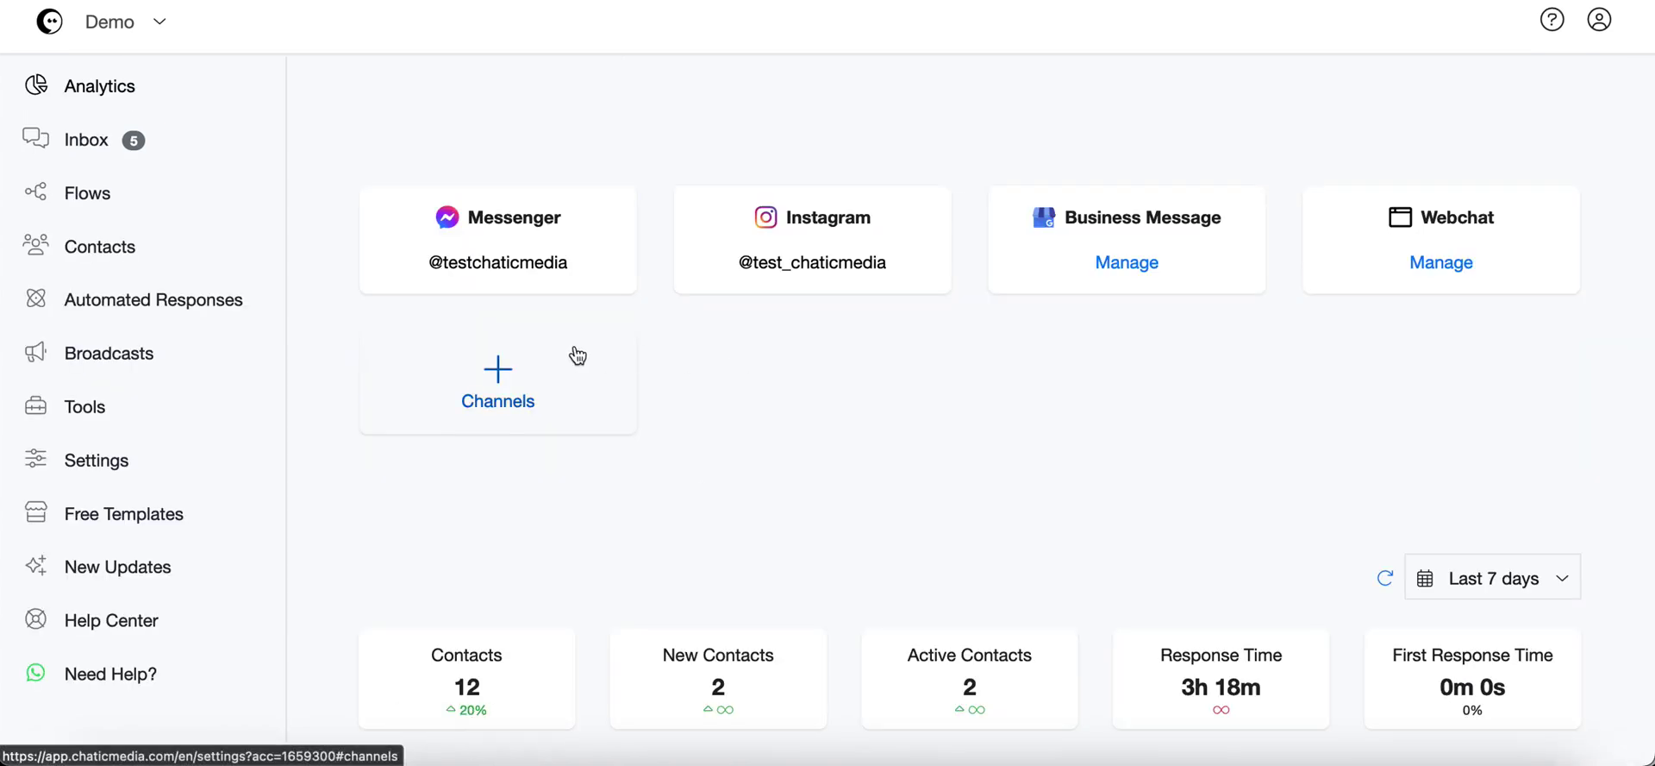
pyautogui.click(95, 463)
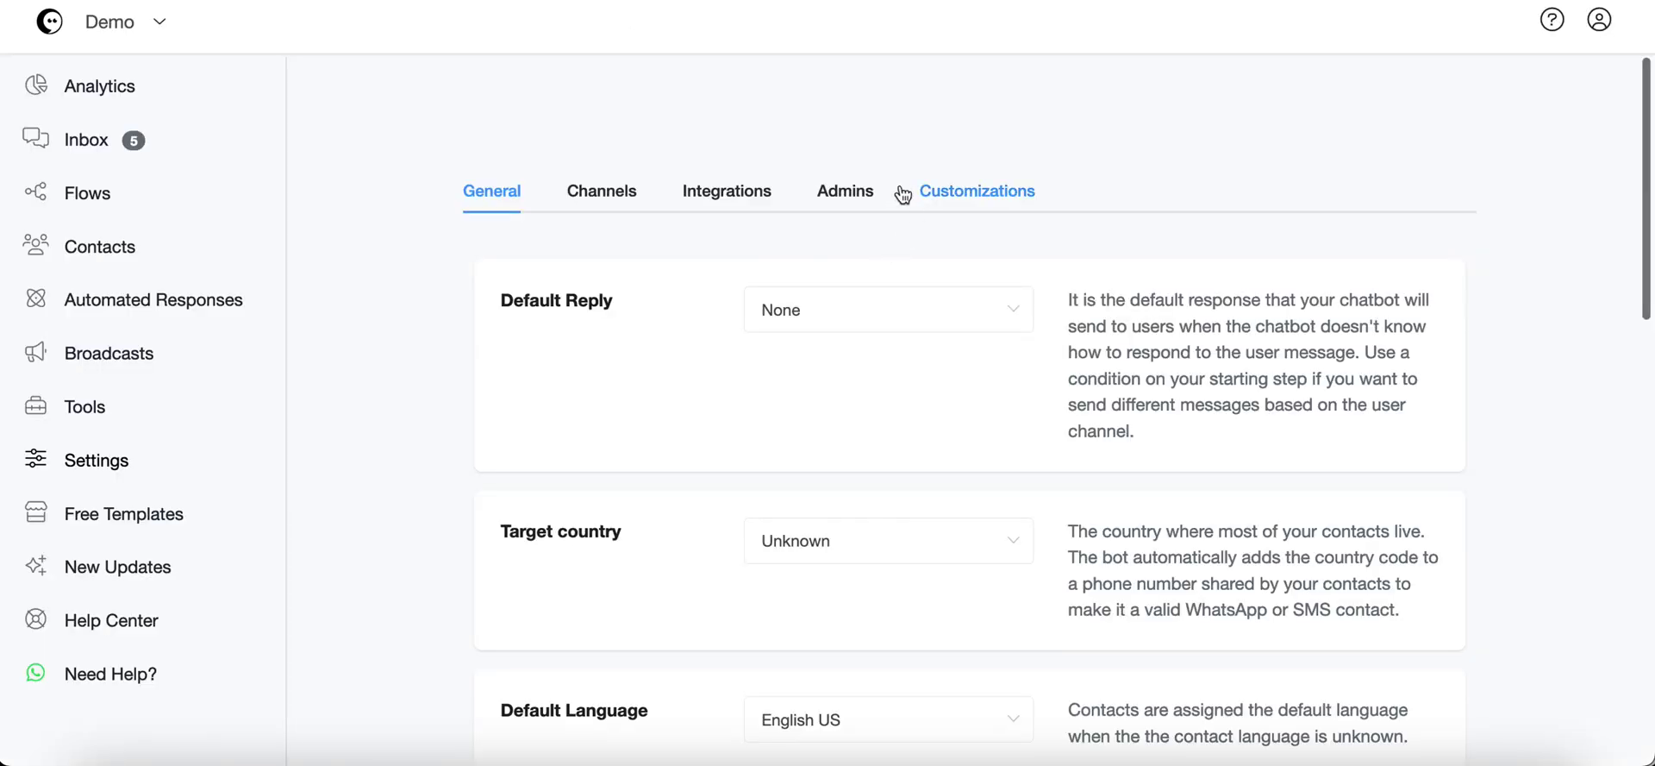
pyautogui.click(845, 193)
pyautogui.click(875, 302)
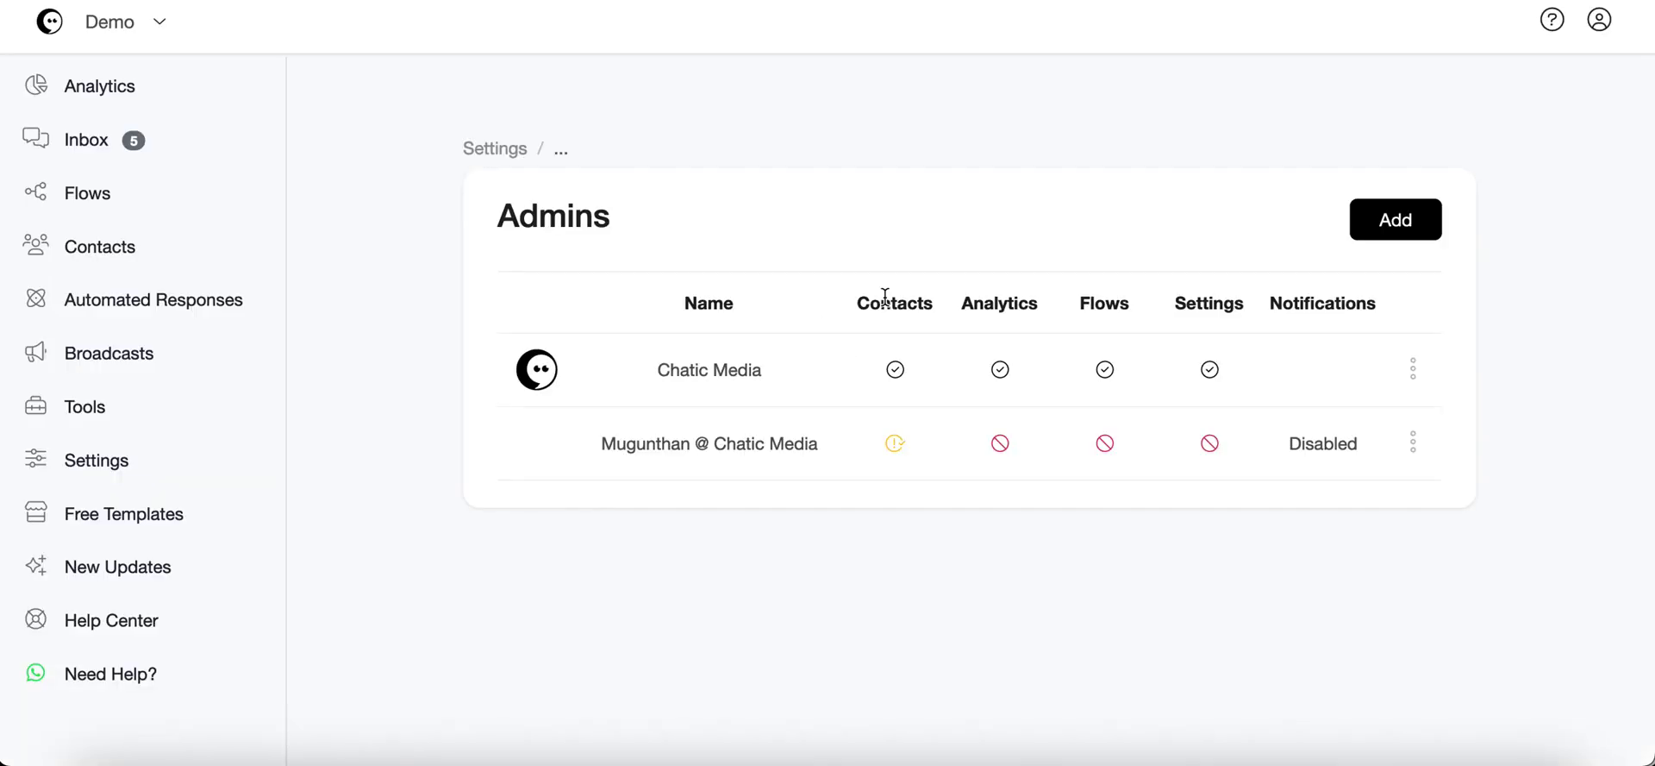
# Step: Turn on View email and phone of contacts and Super Admin for the second admin, and save the permissions
pyautogui.click(1413, 442)
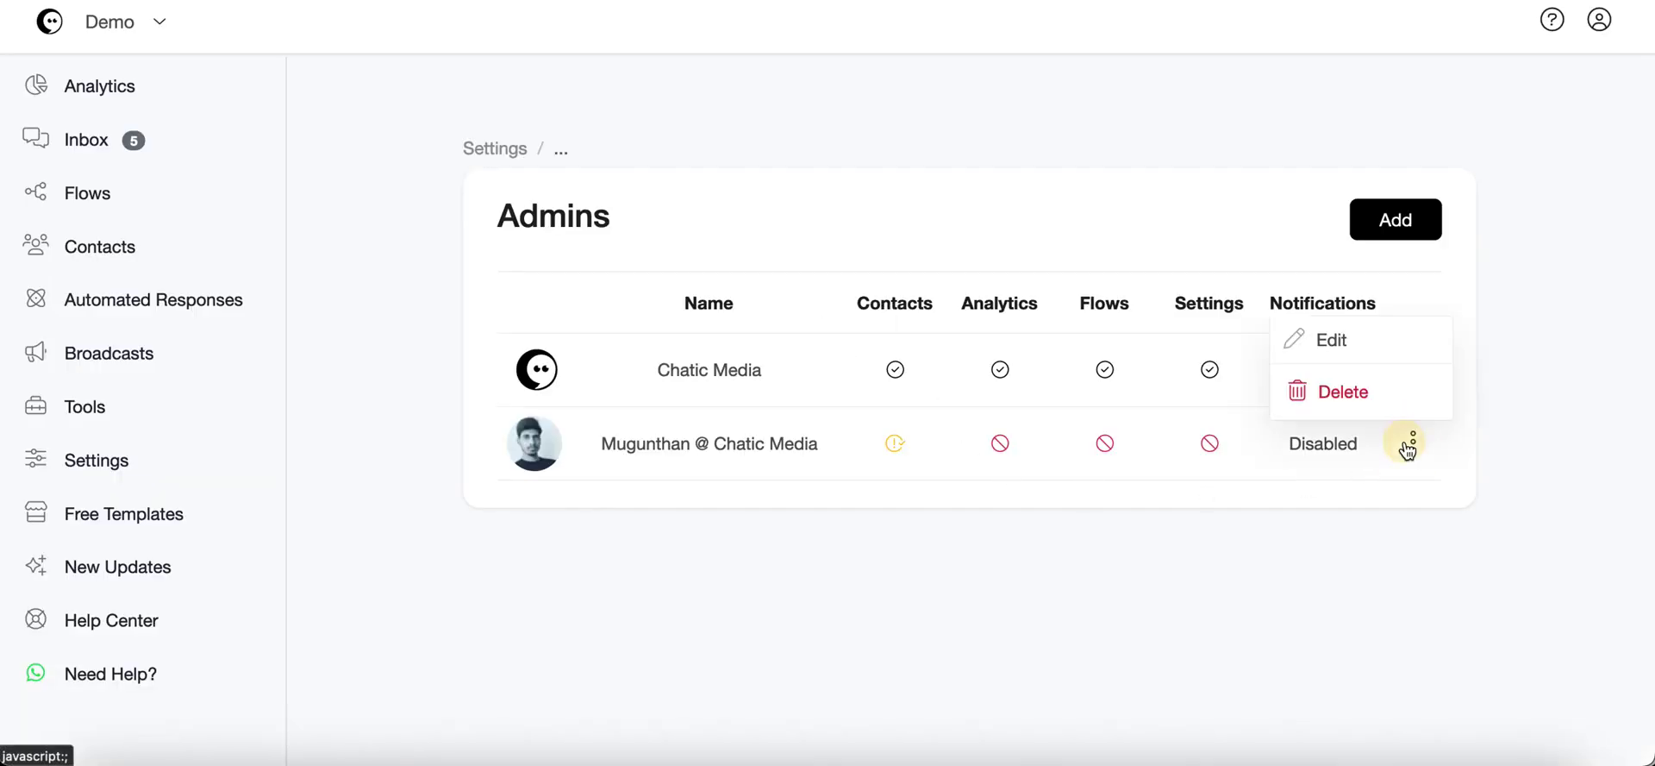
pyautogui.click(1351, 353)
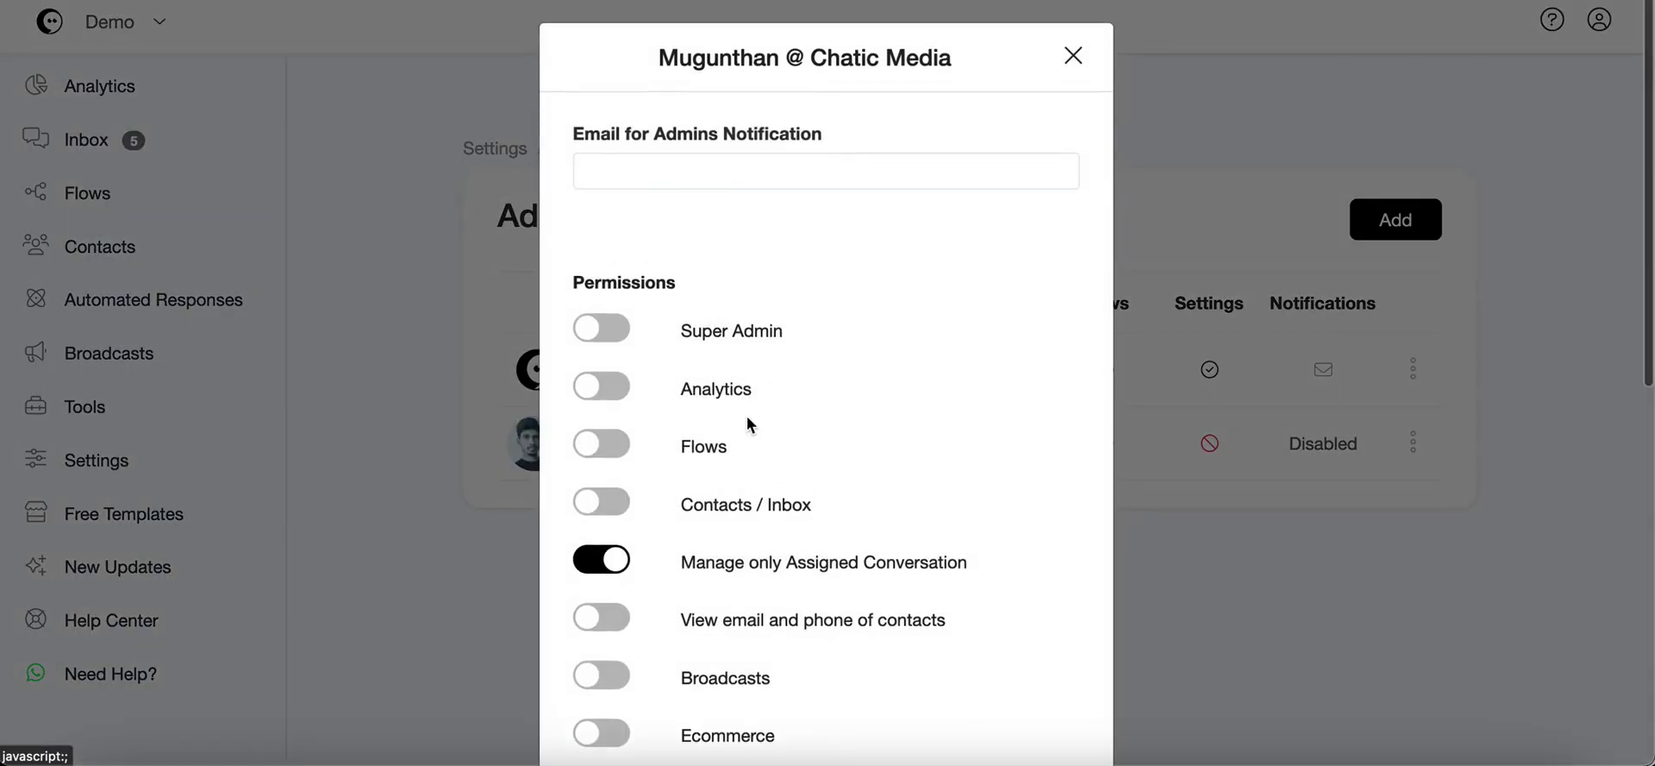
pyautogui.scroll(-3, 689, 449)
pyautogui.click(602, 447)
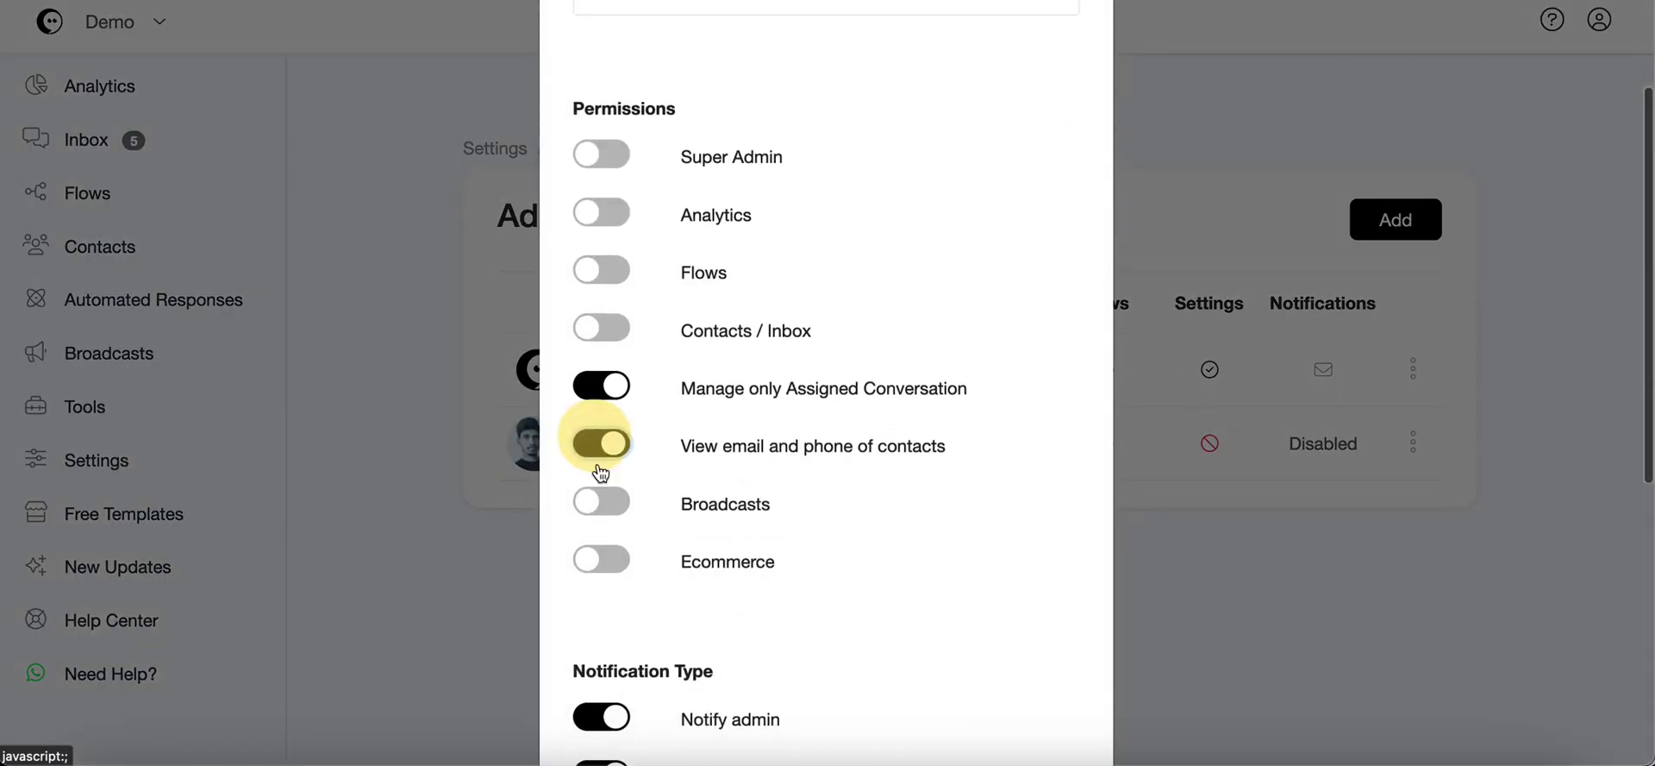
pyautogui.click(601, 160)
pyautogui.scroll(-3, 887, 683)
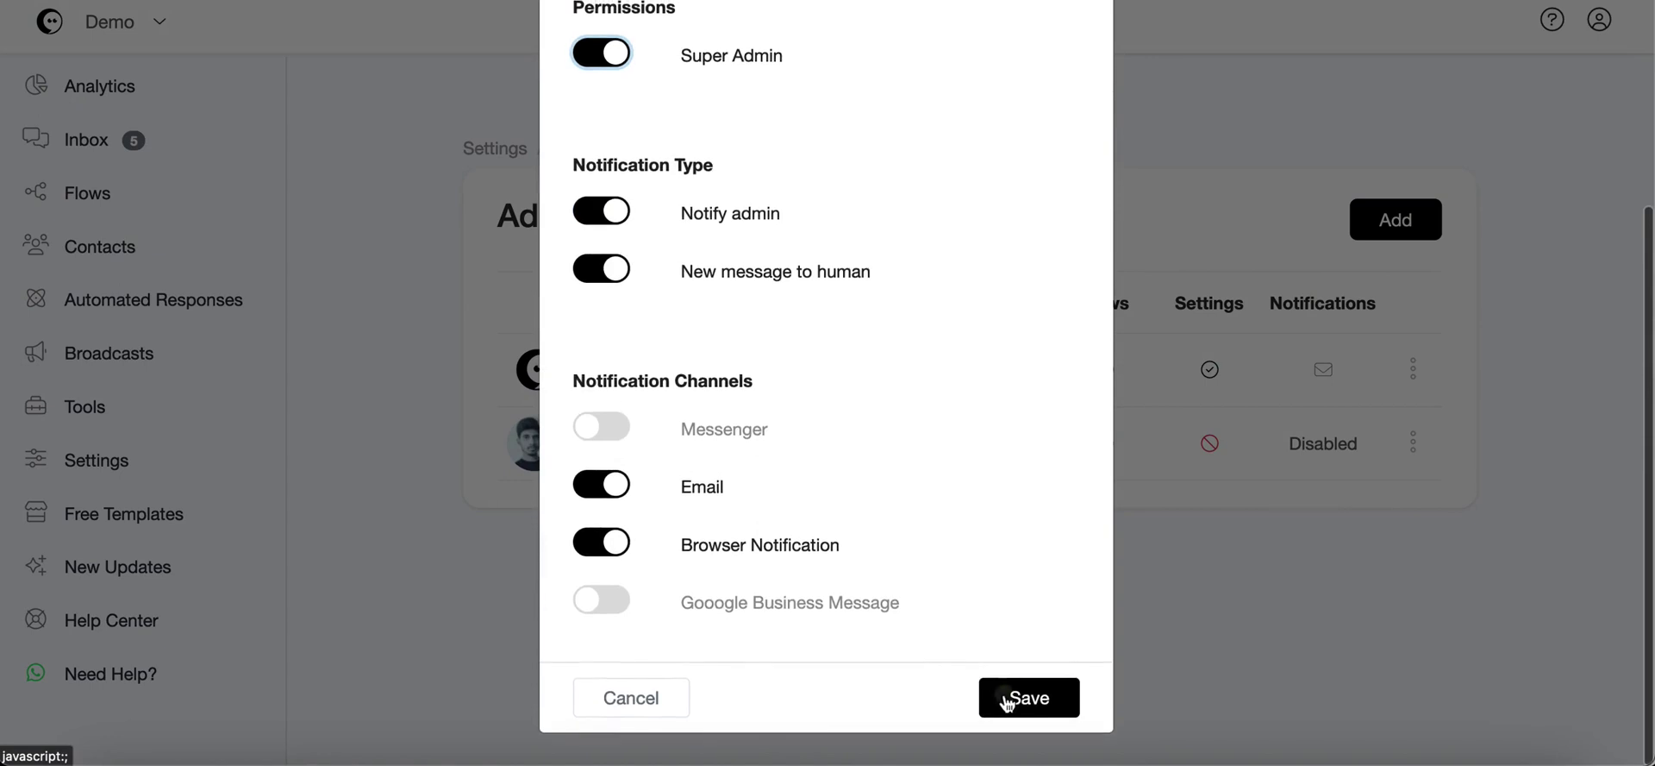
pyautogui.click(1020, 696)
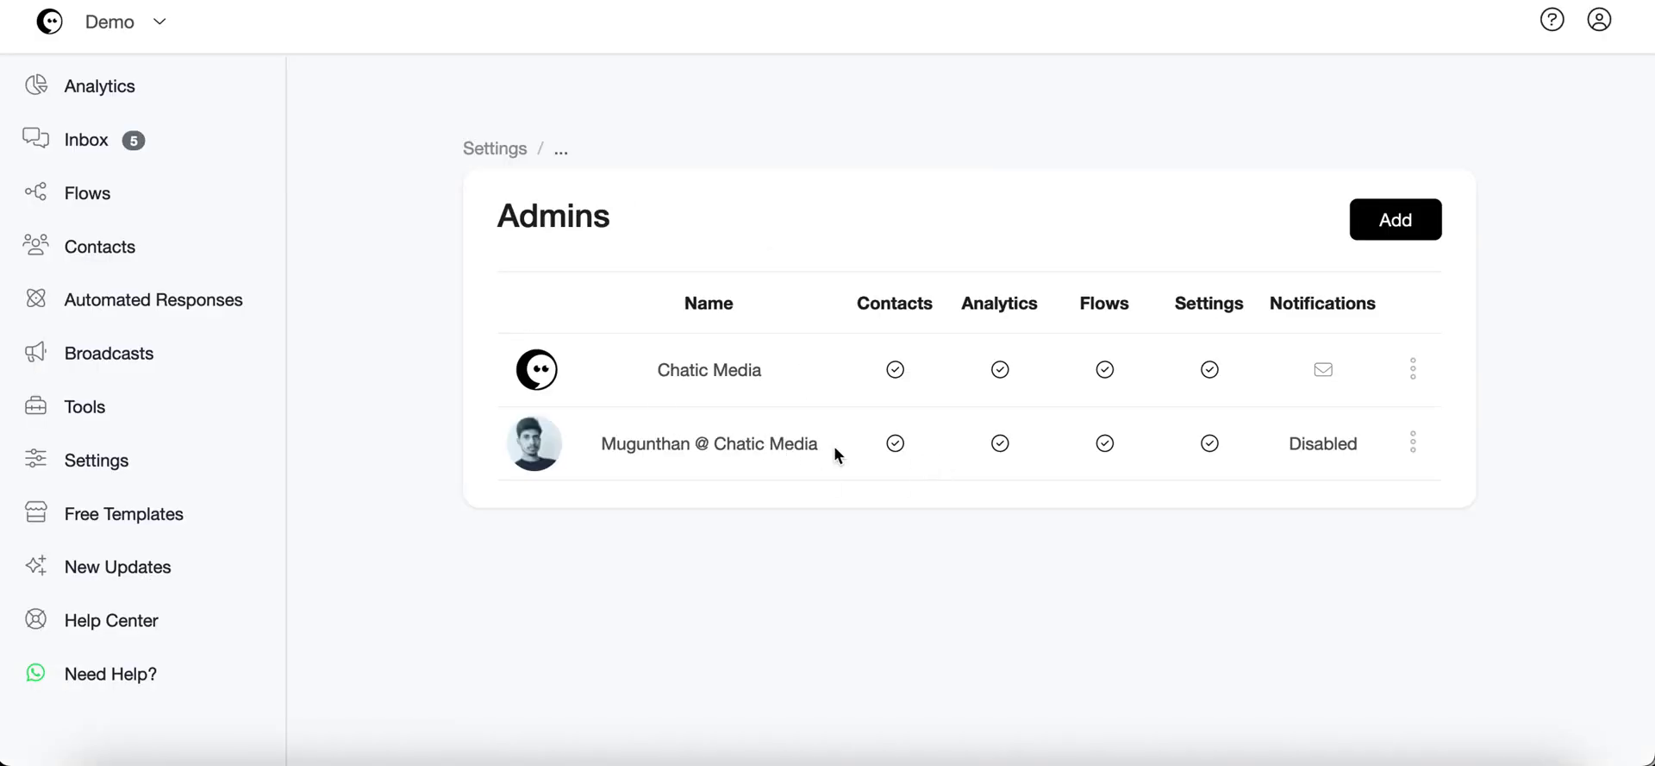
pyautogui.moveTo(609, 442); pyautogui.dragTo(873, 448)
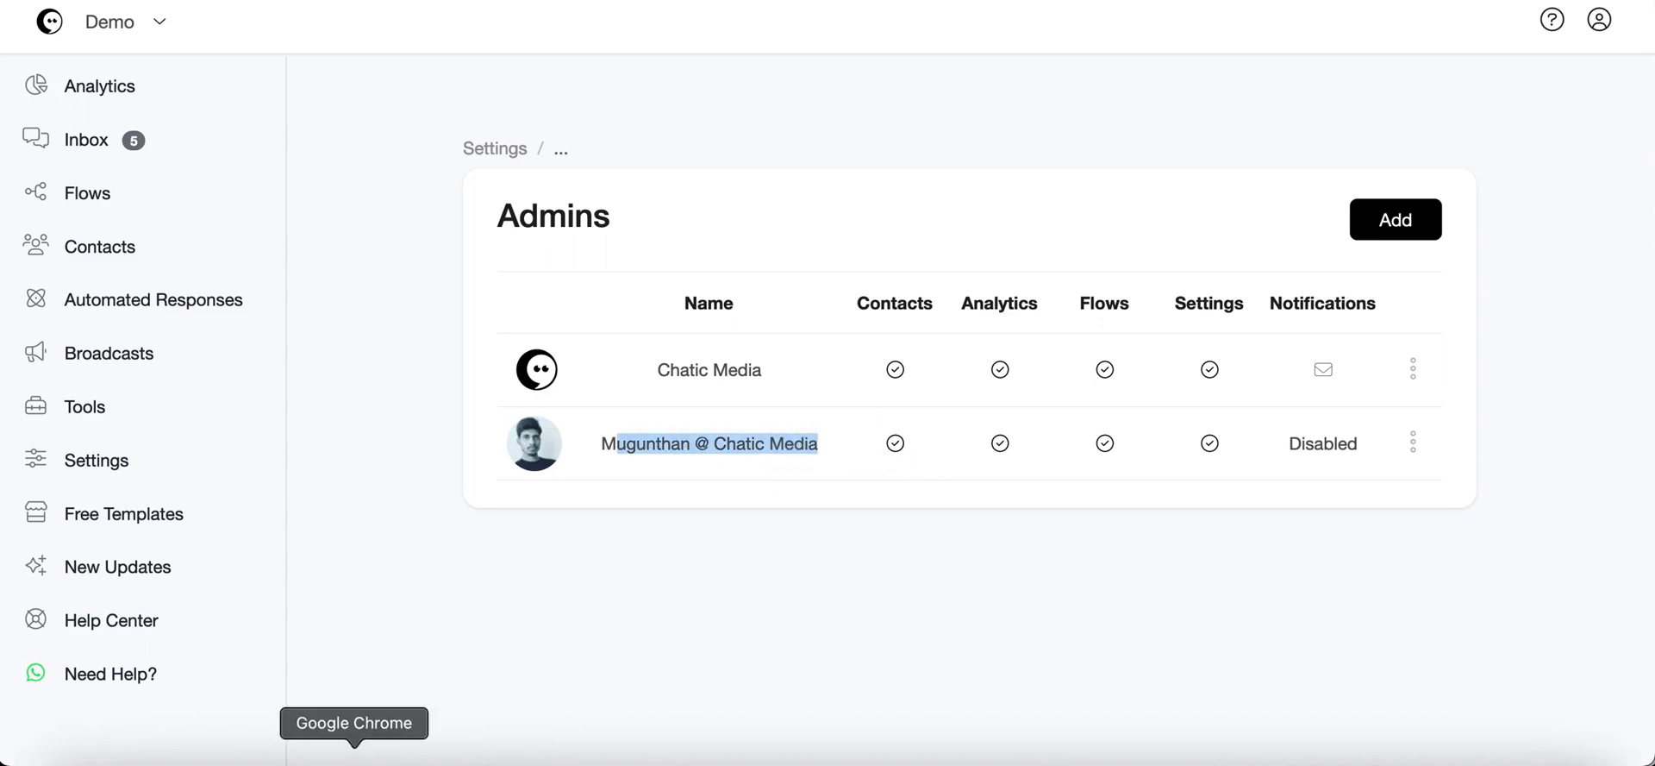